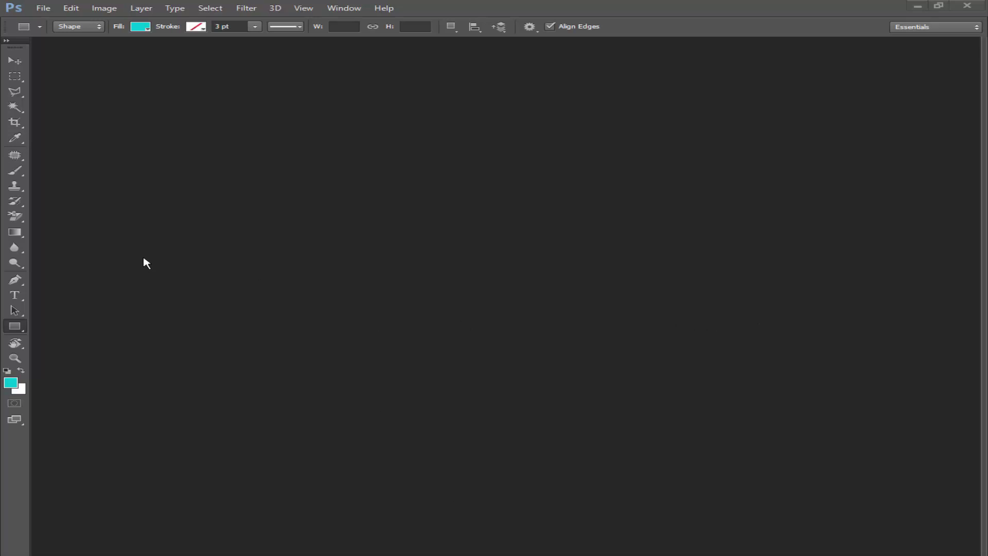
# Step: Create a new white 1280 × 720 pixel document, Untitled-1
pyautogui.click(44, 8)
pyautogui.click(50, 22)
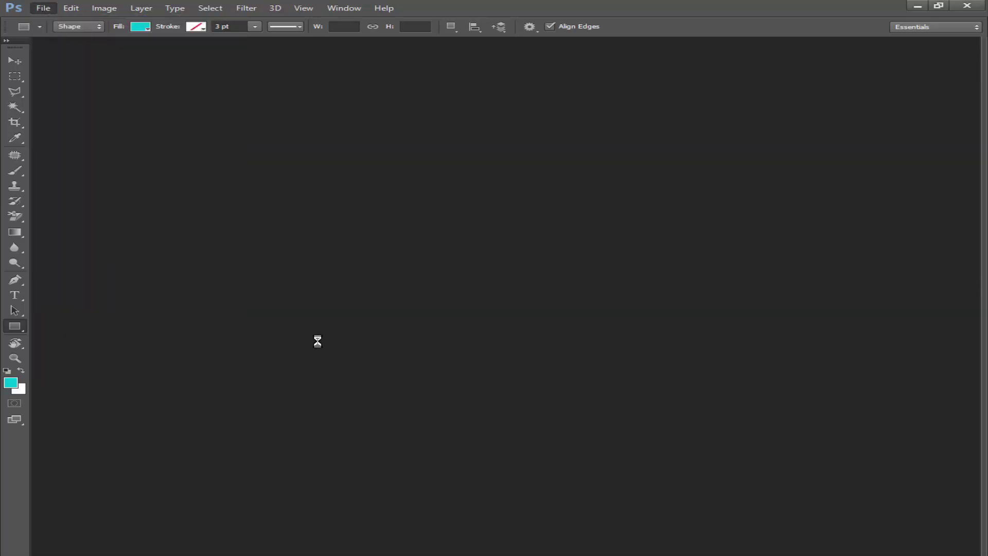
pyautogui.doubleClick(458, 204)
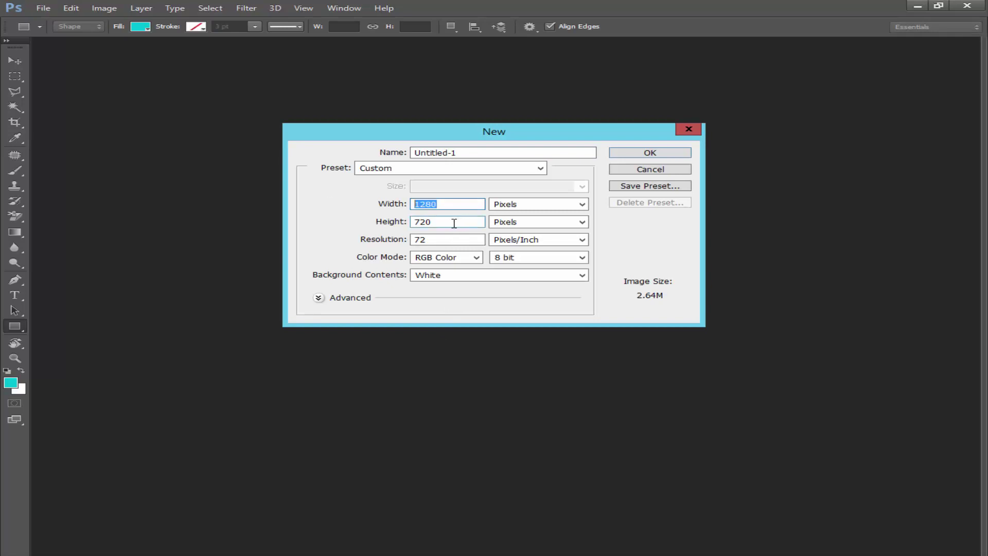
pyautogui.press('Tab')
pyautogui.press('Tab')
pyautogui.press('Tab')
pyautogui.click(648, 154)
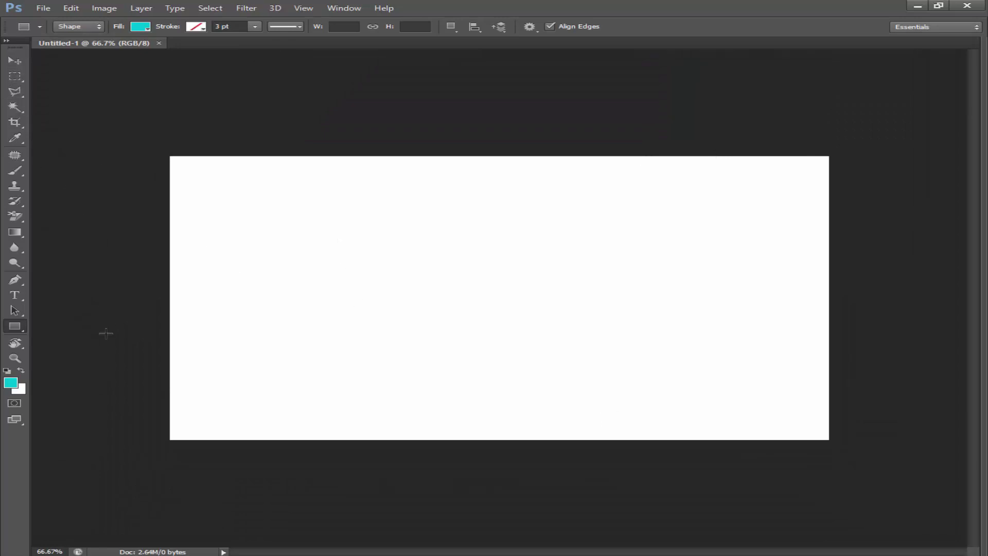
# Step: Draw a cyan triangle with the Polygon Tool set to 3 sides
pyautogui.rightClick(19, 328)
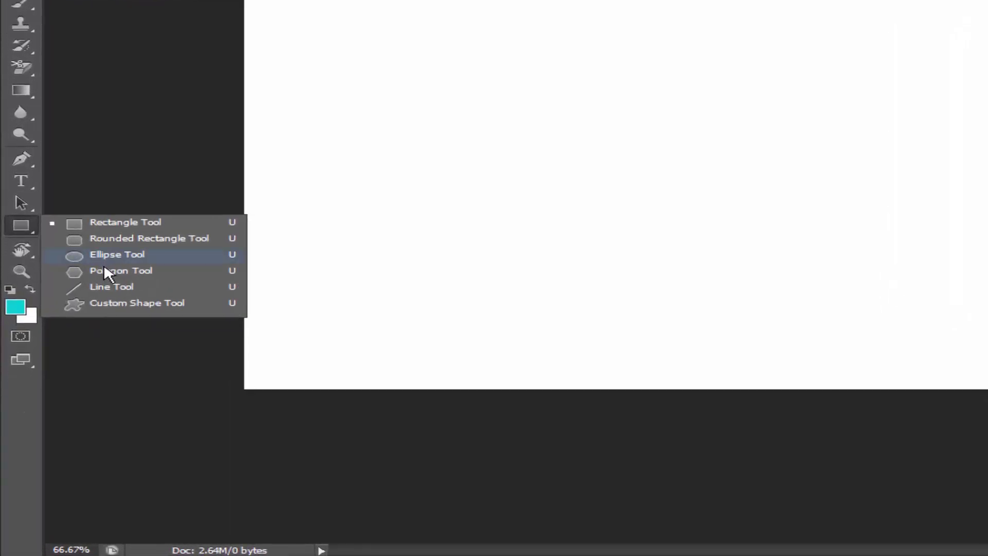
pyautogui.click(120, 338)
pyautogui.moveTo(177, 230); pyautogui.dragTo(262, 271)
pyautogui.hotkey('ctrl', 'z')
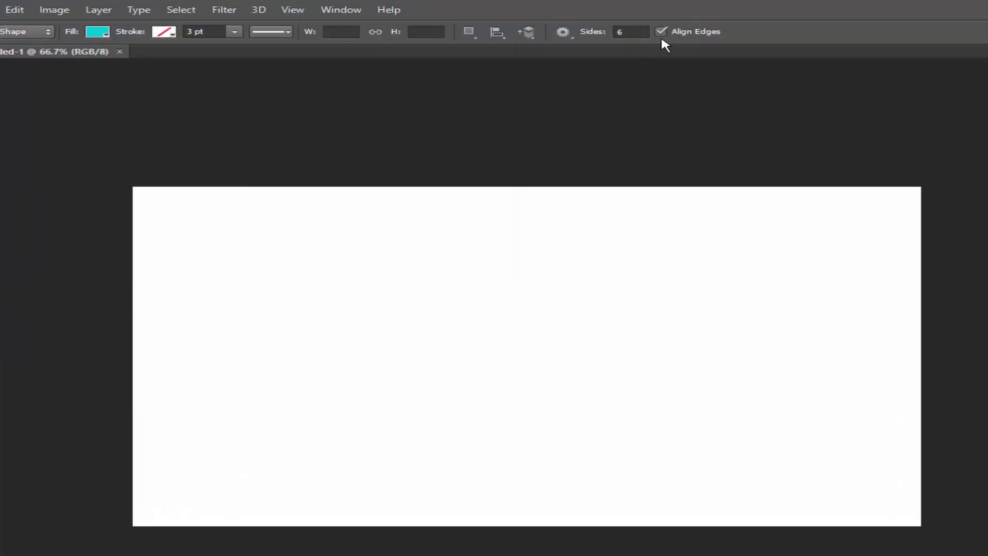
pyautogui.click(628, 33)
pyautogui.write('3')
pyautogui.press('Return')
pyautogui.moveTo(146, 227); pyautogui.dragTo(249, 269)
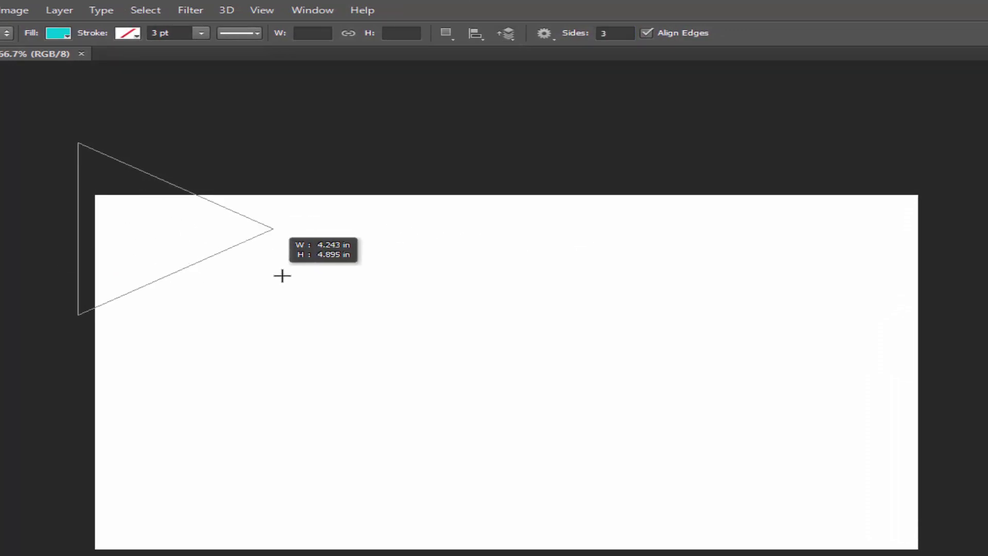
pyautogui.moveTo(249, 268); pyautogui.dragTo(266, 272)
# Step: Scale the triangle to about 60% and move it toward the top-left corner
pyautogui.hotkey('ctrl', 't')
pyautogui.moveTo(137, 225); pyautogui.dragTo(230, 291)
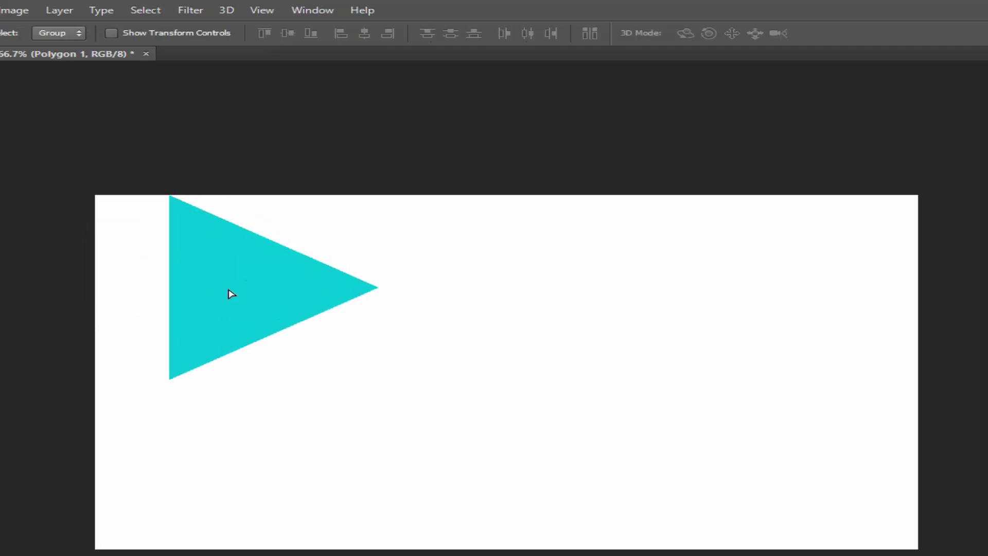
pyautogui.moveTo(379, 195); pyautogui.dragTo(329, 223)
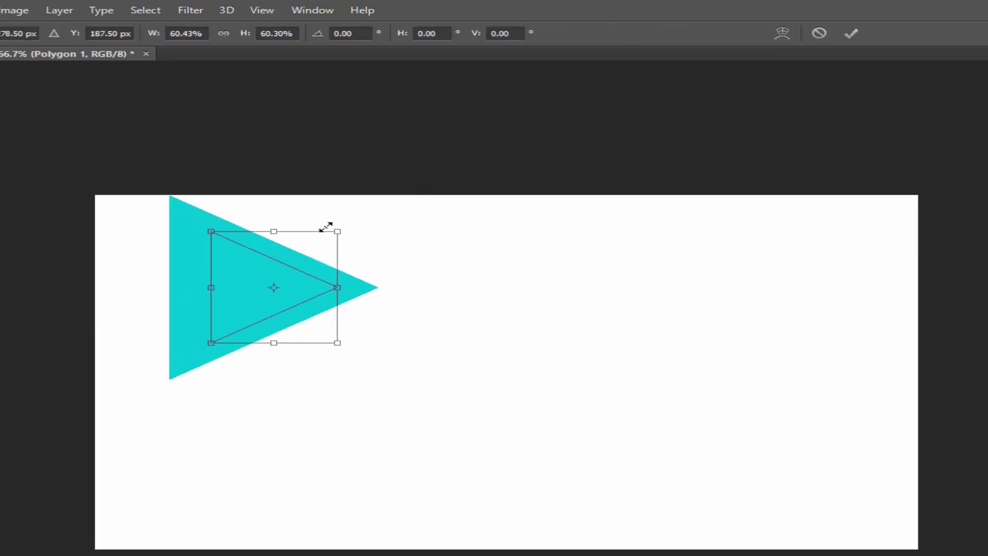
pyautogui.moveTo(265, 275); pyautogui.dragTo(189, 256)
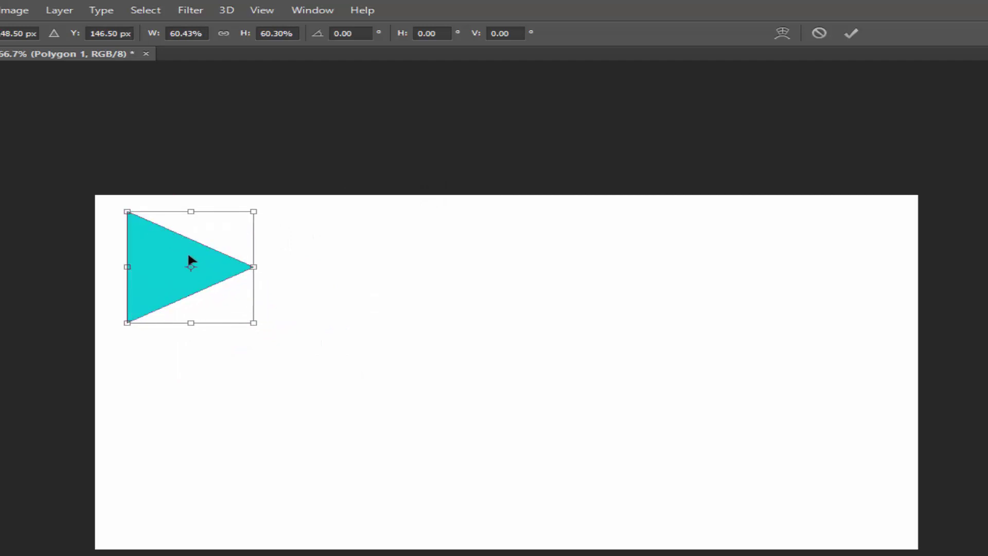
# Step: Draw a 4-sided cyan square and line it up beside the triangle
pyautogui.press('Return')
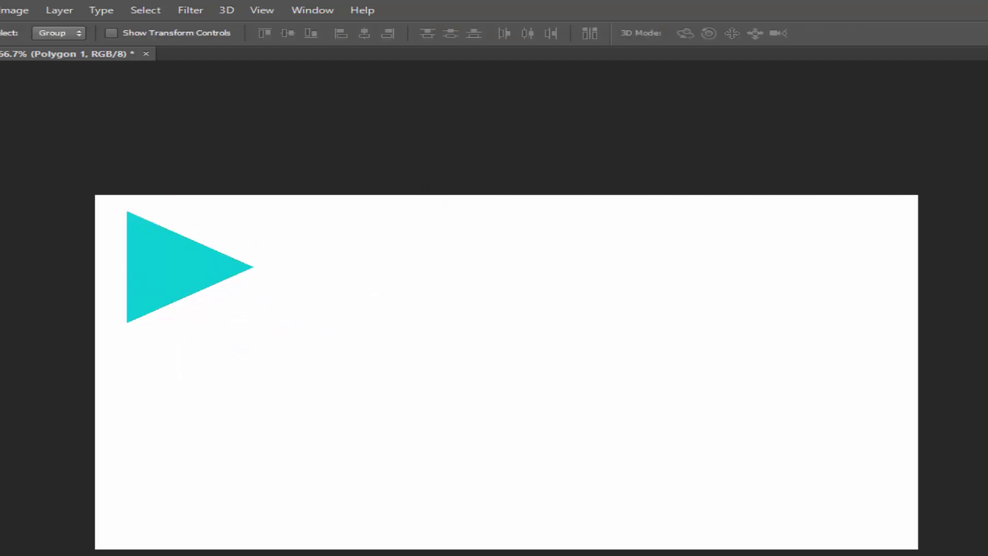
pyautogui.press('u')
pyautogui.click(603, 33)
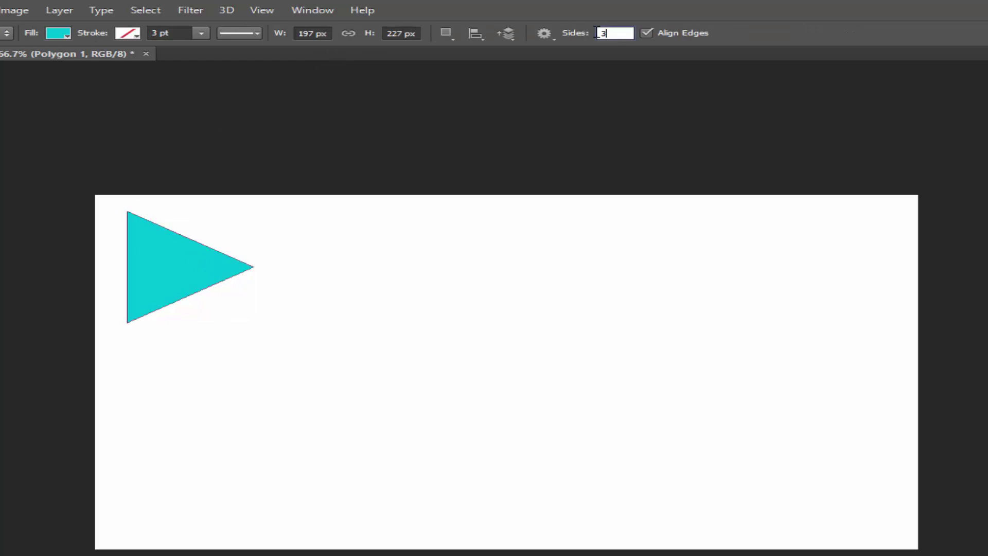
pyautogui.write('4')
pyautogui.press('Return')
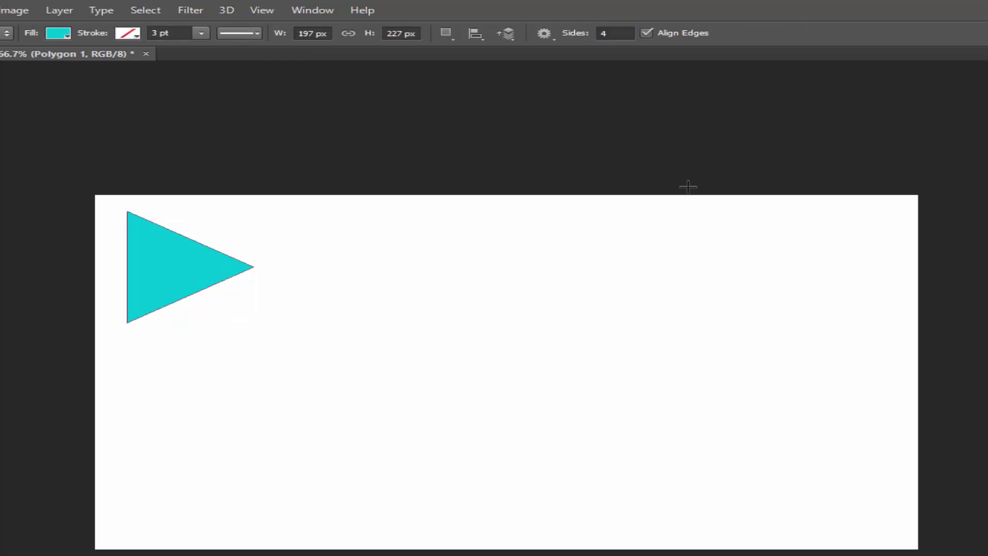
pyautogui.moveTo(307, 228); pyautogui.dragTo(406, 274)
pyautogui.press('v')
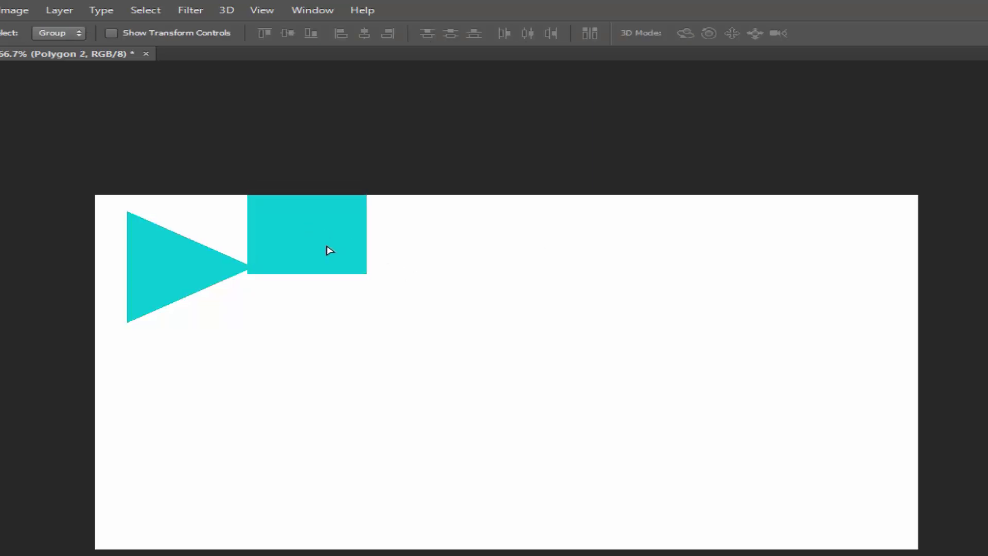
pyautogui.moveTo(331, 256); pyautogui.dragTo(364, 259)
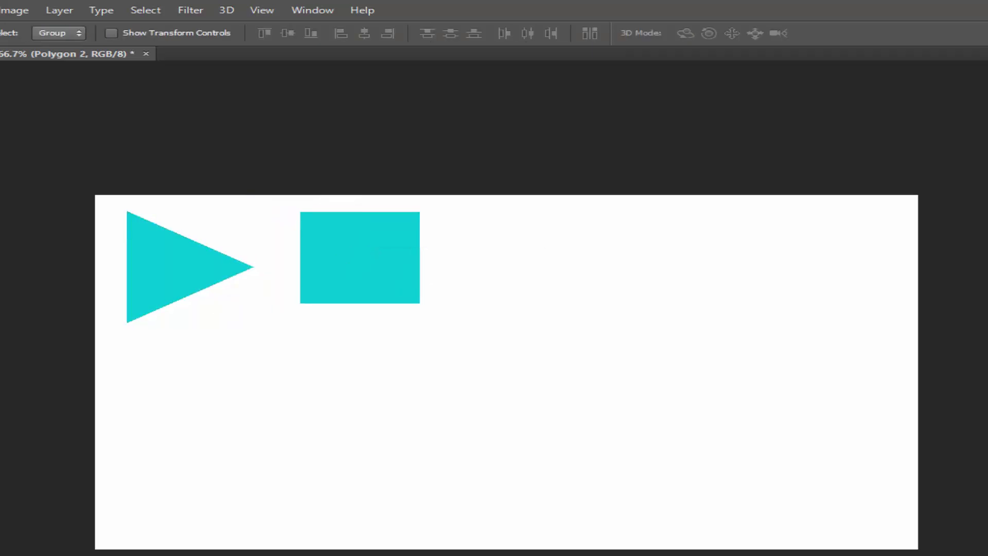
# Step: Draw a 5-sided pentagon and position it right of the square
pyautogui.press('u')
pyautogui.click(615, 34)
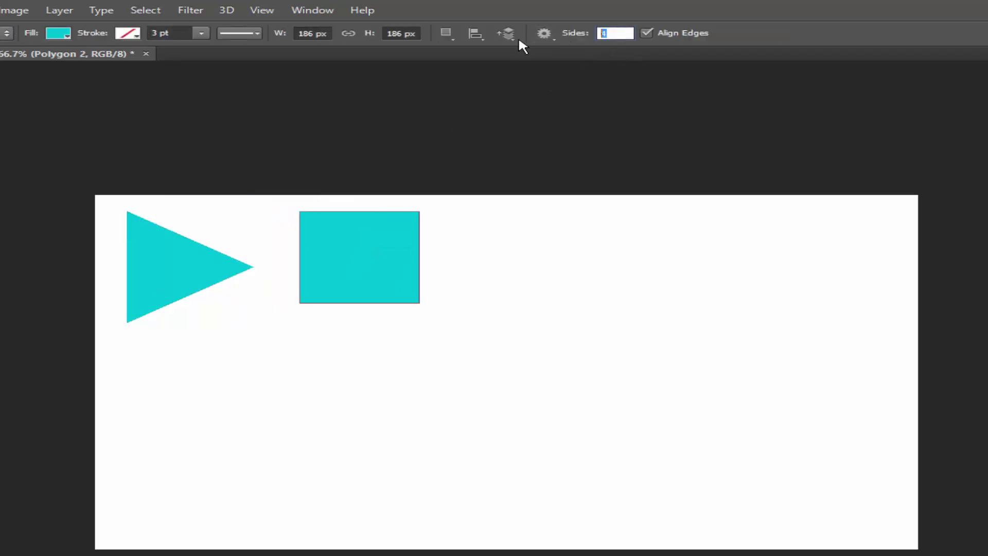
pyautogui.write('5')
pyautogui.press('Return')
pyautogui.moveTo(507, 242); pyautogui.dragTo(600, 289)
pyautogui.press('v')
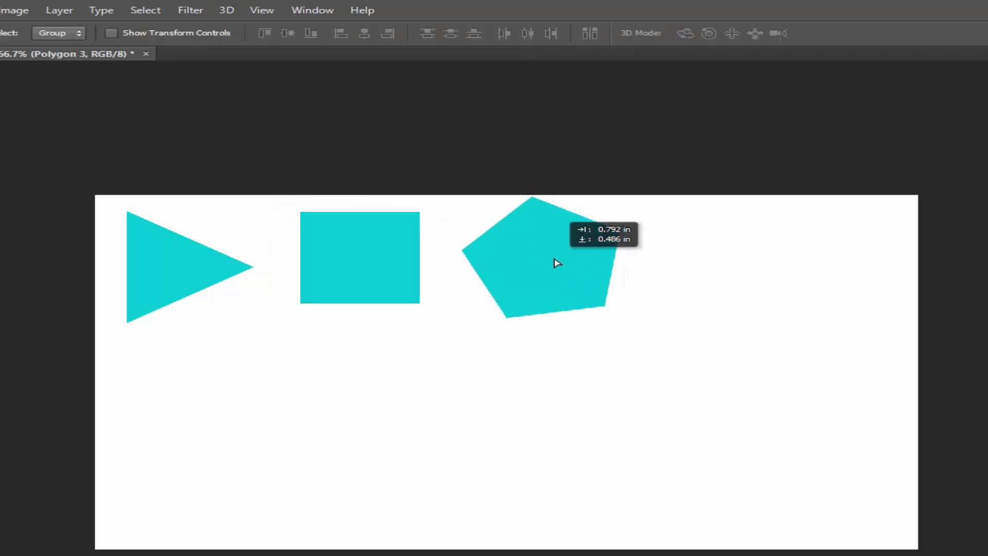
pyautogui.moveTo(517, 241); pyautogui.dragTo(563, 267)
# Step: Draw a 6-sided hexagon further right in the row and rotate it slightly
pyautogui.press('u')
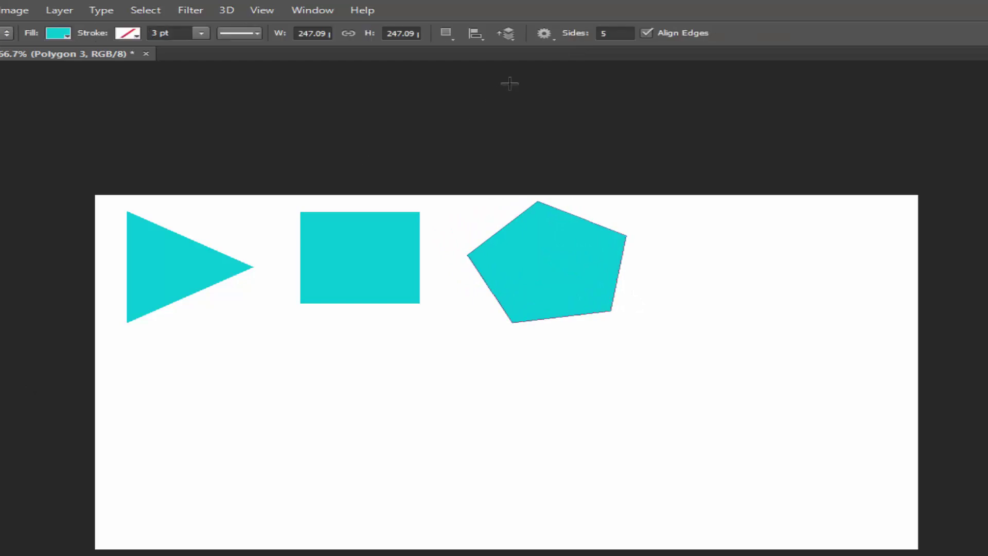
pyautogui.click(618, 34)
pyautogui.write('6')
pyautogui.press('Return')
pyautogui.moveTo(712, 261)
pyautogui.mouseDown()
pyautogui.moveTo(776, 299)
pyautogui.moveTo(792, 298)
pyautogui.mouseUp()
pyautogui.press('v')
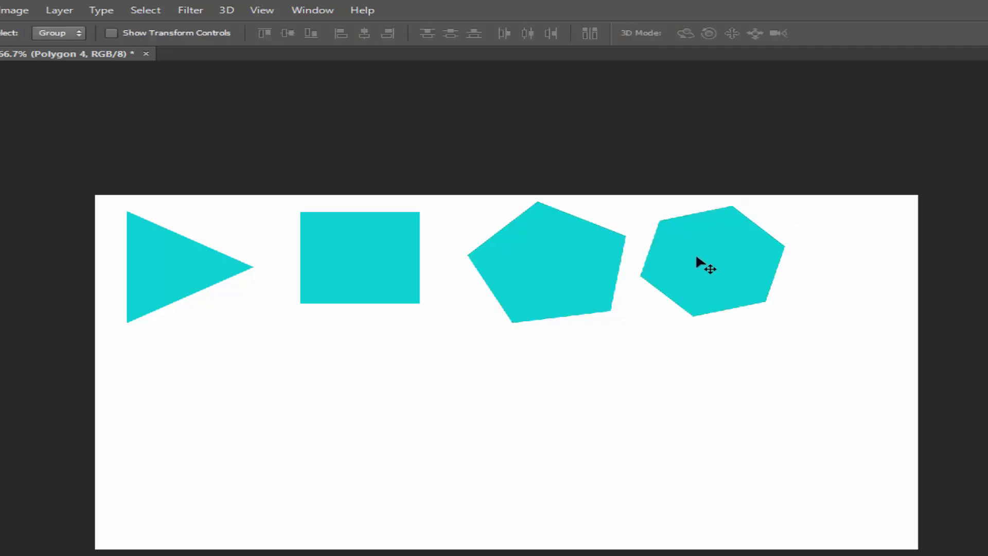
pyautogui.moveTo(702, 265)
pyautogui.mouseDown()
pyautogui.moveTo(760, 273)
pyautogui.moveTo(755, 282)
pyautogui.mouseUp()
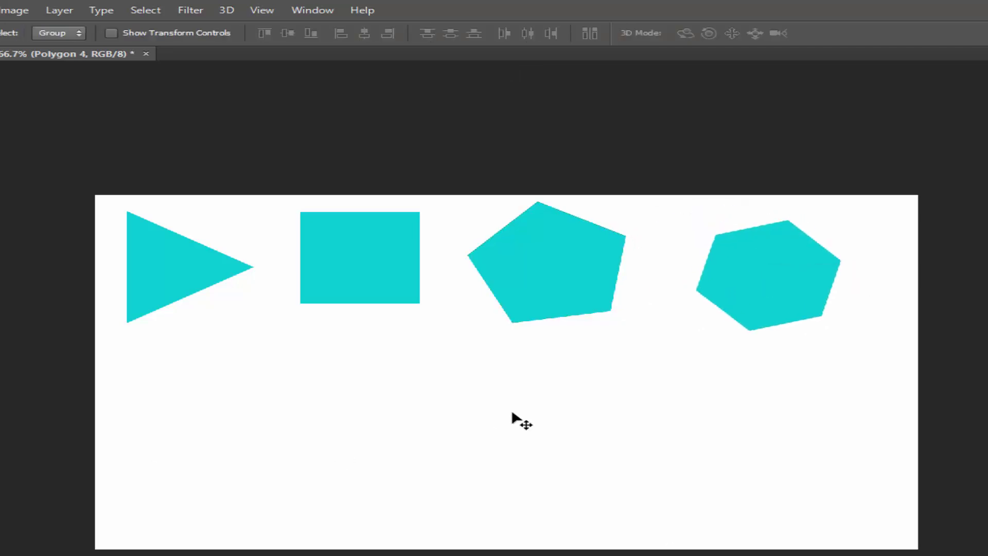
pyautogui.hotkey('ctrl', 't')
pyautogui.moveTo(787, 155); pyautogui.dragTo(757, 144)
# Step: Turn on Star and Smooth Indents in the polygon options, indenting sides by 2%
pyautogui.press('Return')
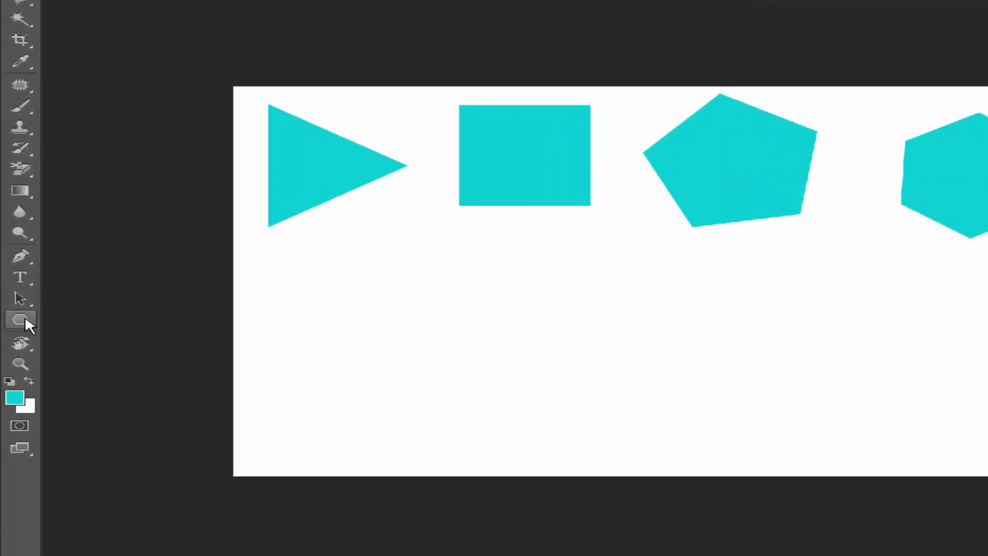
pyautogui.click(23, 314)
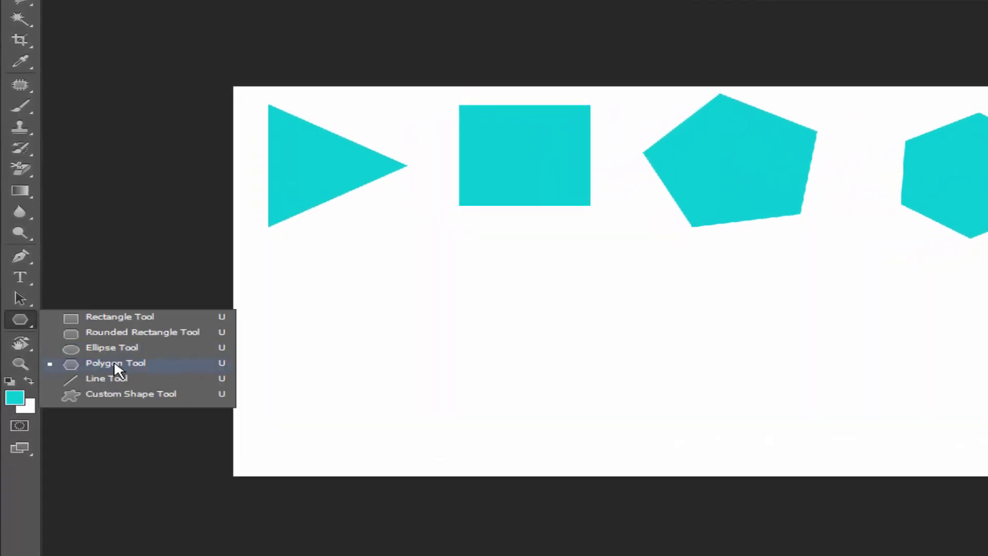
pyautogui.click(114, 360)
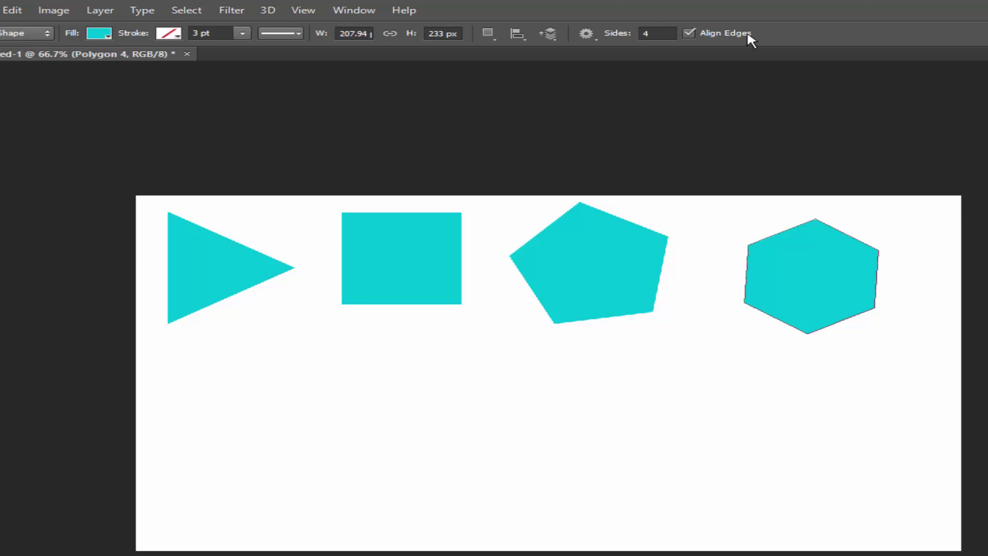
pyautogui.click(586, 34)
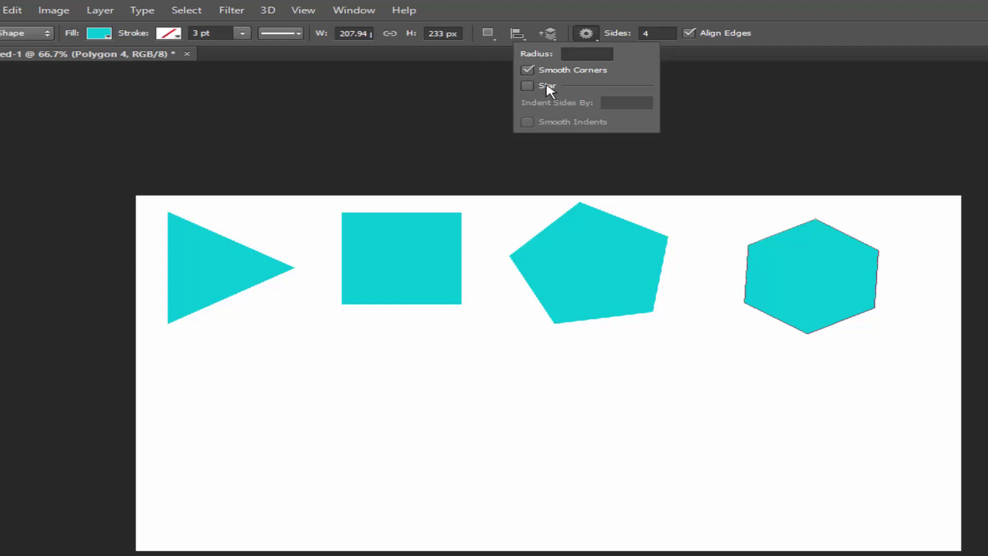
pyautogui.click(528, 86)
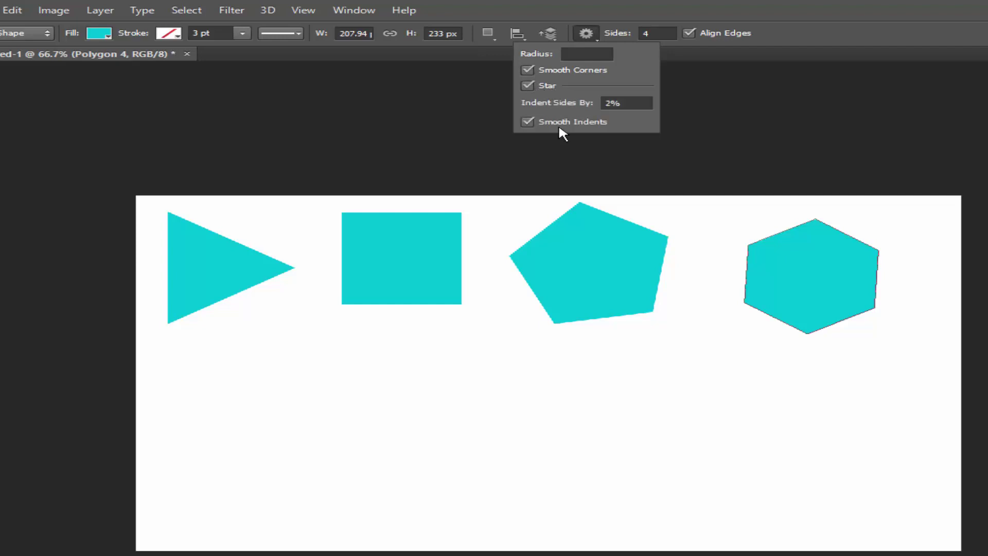
pyautogui.click(528, 122)
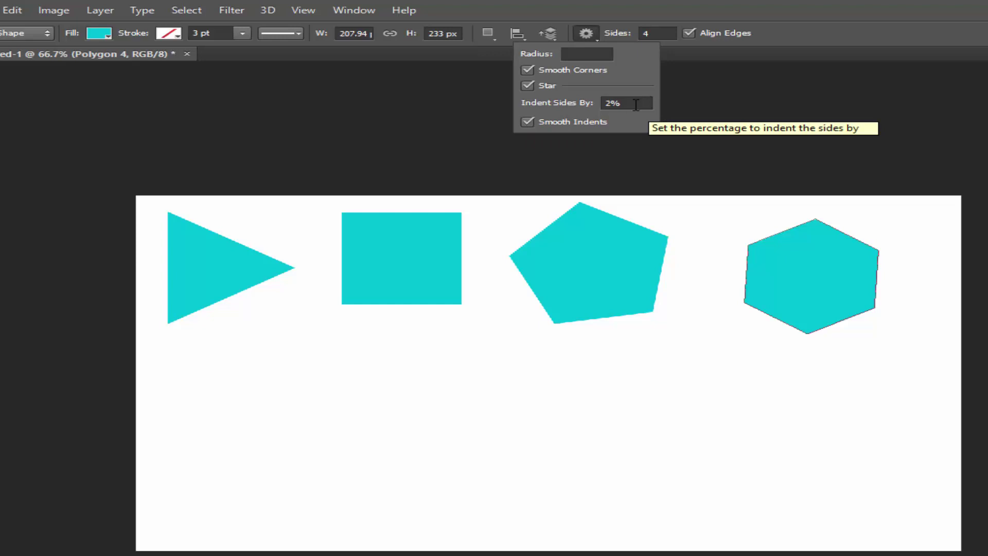
pyautogui.click(577, 104)
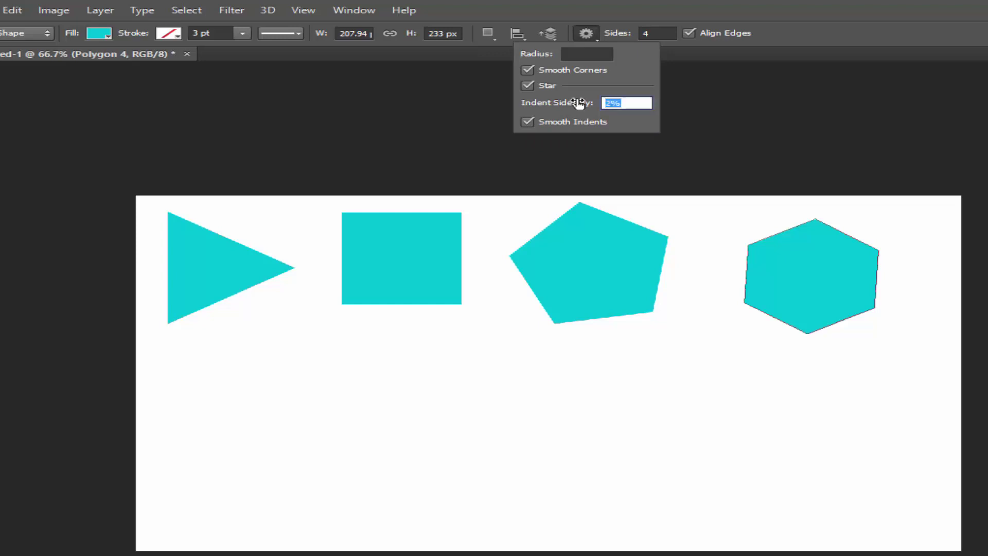
pyautogui.click(634, 107)
pyautogui.write('2')
# Step: Draw a rounded 3-sided triangle in the lower row, rotated about -19°
pyautogui.press('Return')
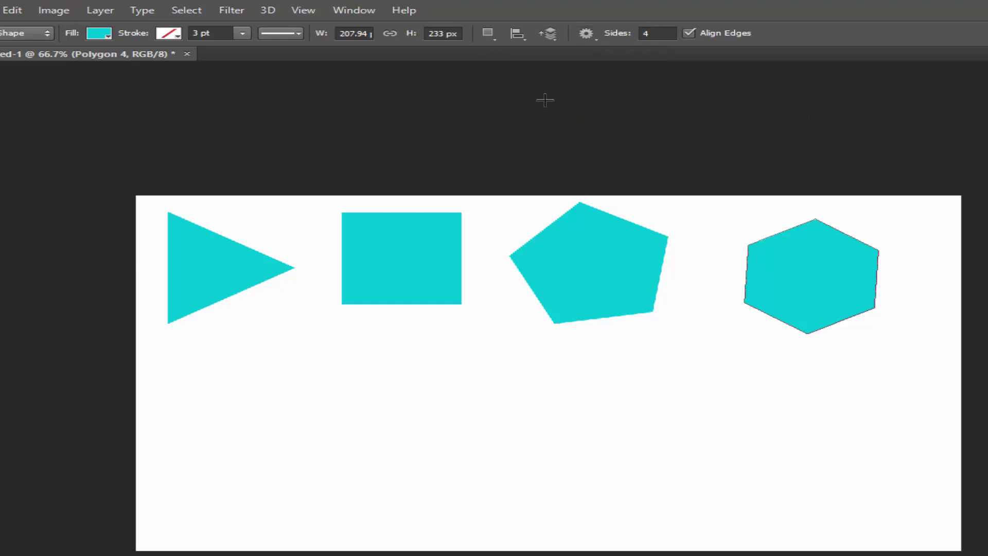
pyautogui.click(651, 34)
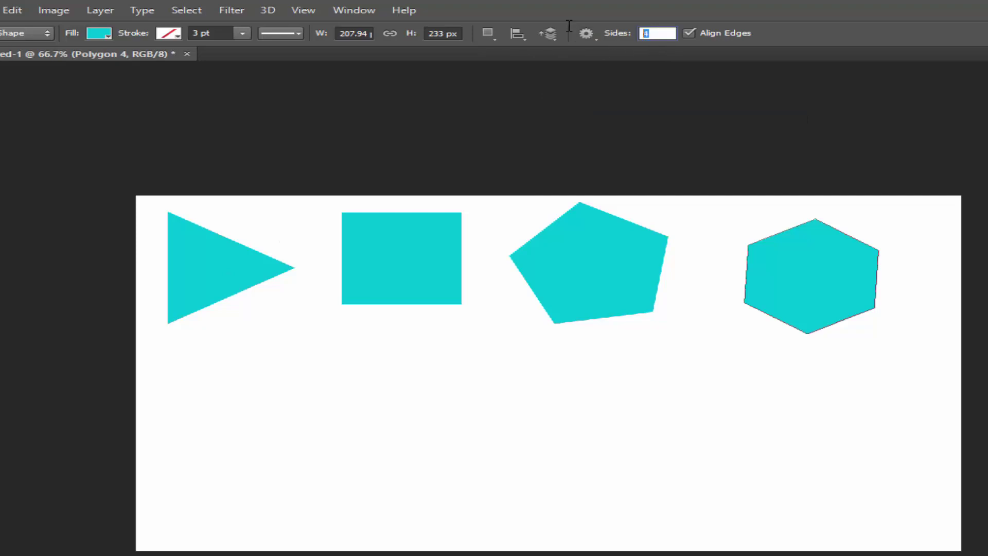
pyautogui.write('3')
pyautogui.press('Return')
pyautogui.moveTo(207, 411); pyautogui.dragTo(278, 455)
pyautogui.press('v')
pyautogui.moveTo(233, 419); pyautogui.dragTo(257, 446)
pyautogui.hotkey('ctrl', 't')
pyautogui.moveTo(325, 349)
pyautogui.mouseDown()
pyautogui.moveTo(261, 322)
pyautogui.moveTo(279, 329)
pyautogui.mouseUp()
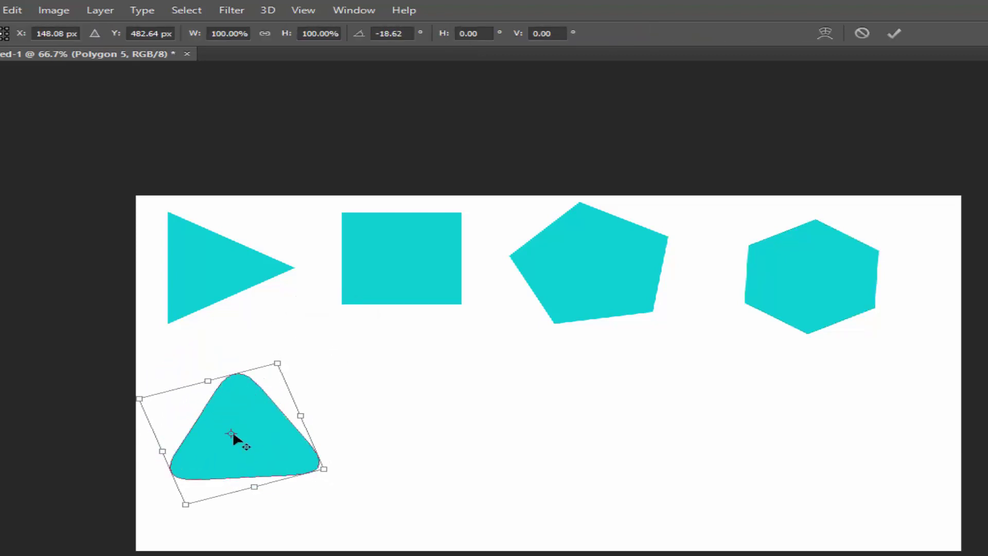
pyautogui.moveTo(222, 431)
pyautogui.mouseDown()
pyautogui.moveTo(213, 428)
pyautogui.moveTo(248, 440)
pyautogui.moveTo(224, 428)
pyautogui.mouseUp()
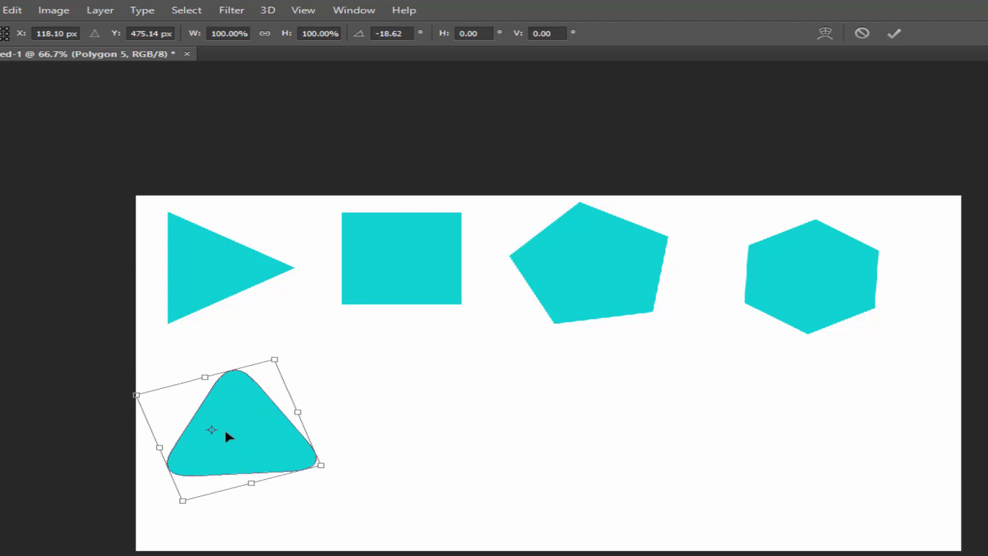
pyautogui.press('Return')
# Step: Draw a rounded 4-sided square beside the rounded triangle
pyautogui.press('u')
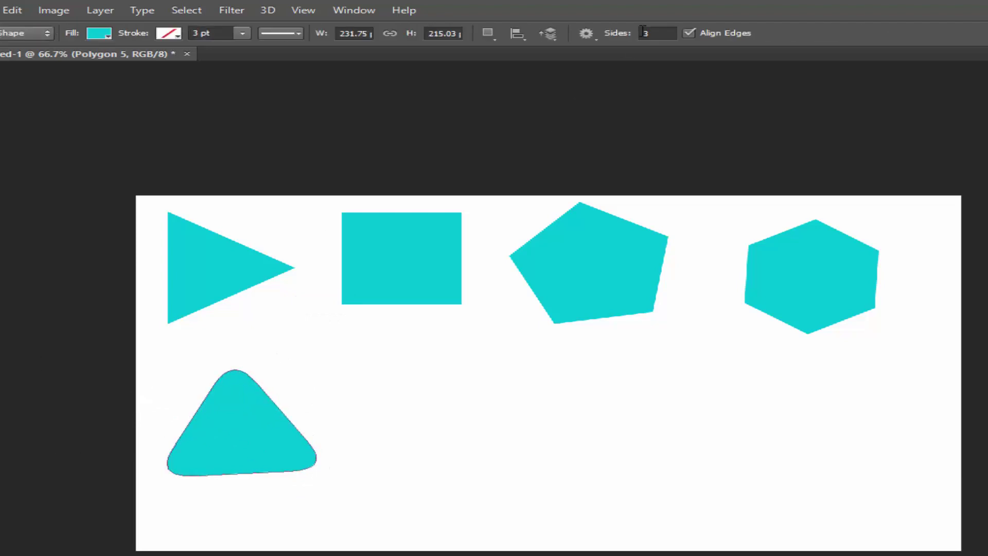
pyautogui.click(646, 34)
pyautogui.write('4')
pyautogui.press('Return')
pyautogui.moveTo(438, 400); pyautogui.dragTo(521, 450)
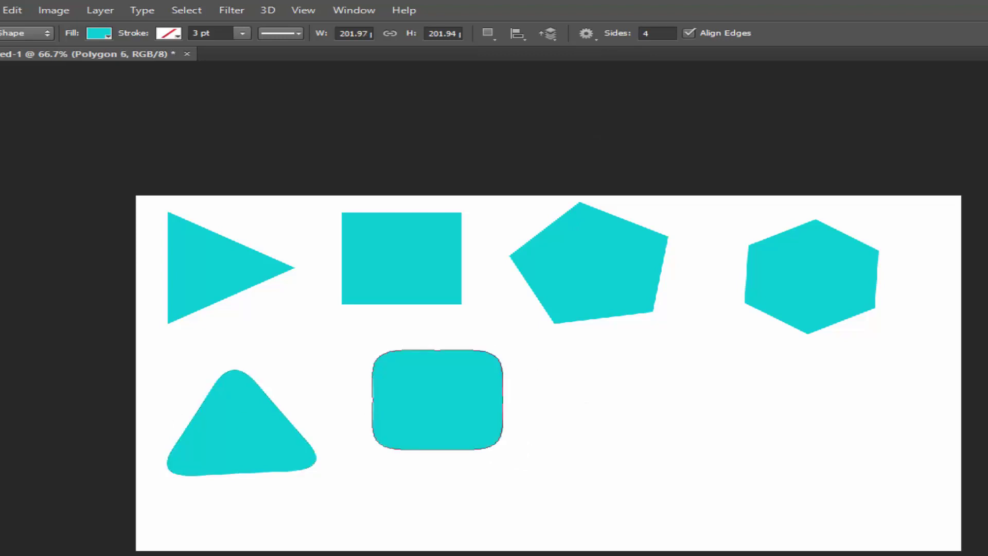
# Step: Draw a rounded 5-sided pentagon and move it right and down into the row
pyautogui.click(667, 34)
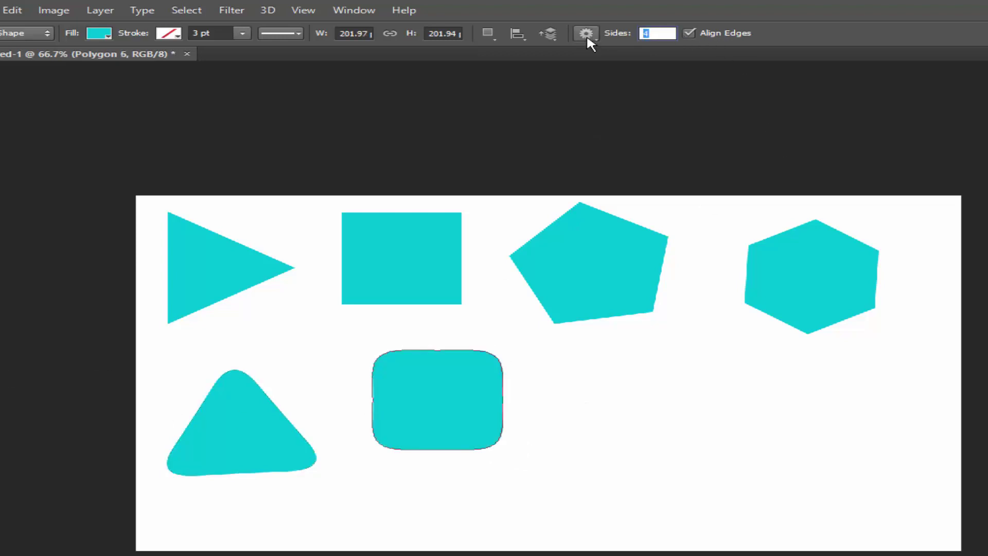
pyautogui.write('5')
pyautogui.press('Return')
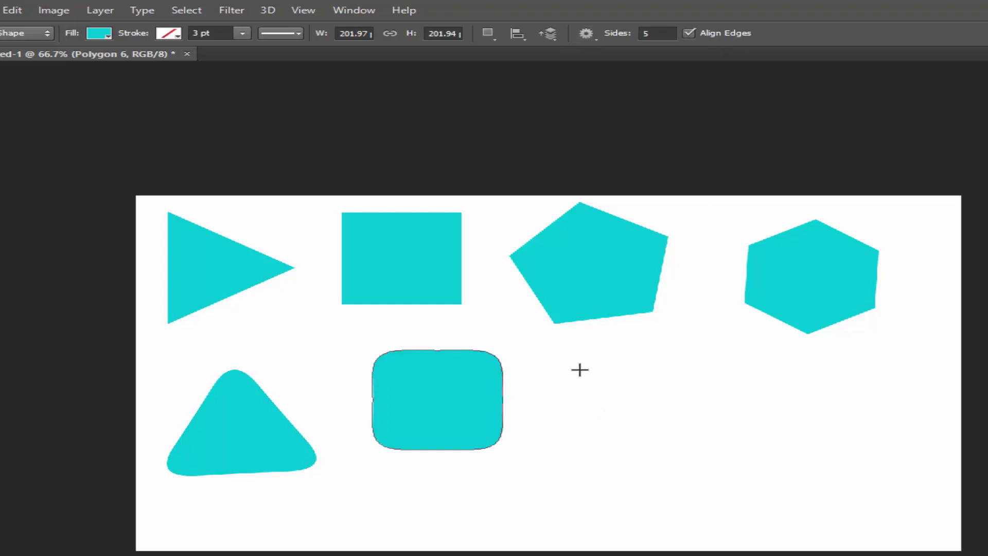
pyautogui.moveTo(579, 370); pyautogui.dragTo(662, 419)
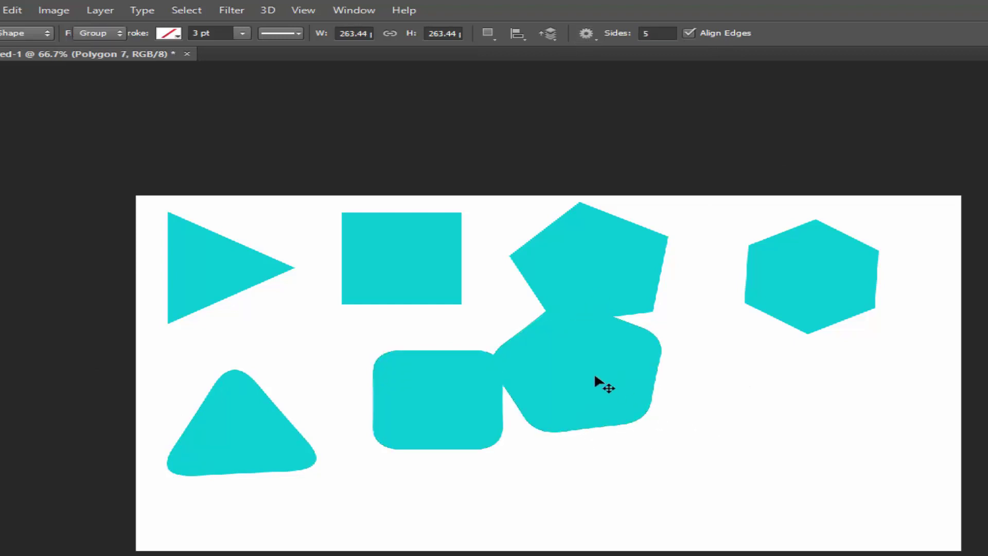
pyautogui.press('v')
pyautogui.moveTo(591, 372); pyautogui.dragTo(636, 416)
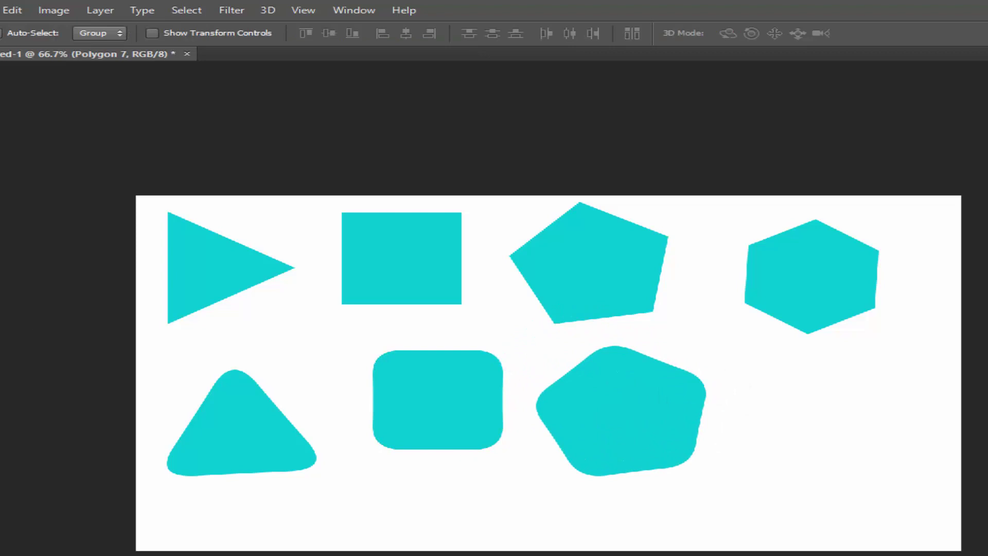
# Step: Draw a rounded hexagon at the lower right and nudge it into place
pyautogui.press('u')
pyautogui.click(666, 33)
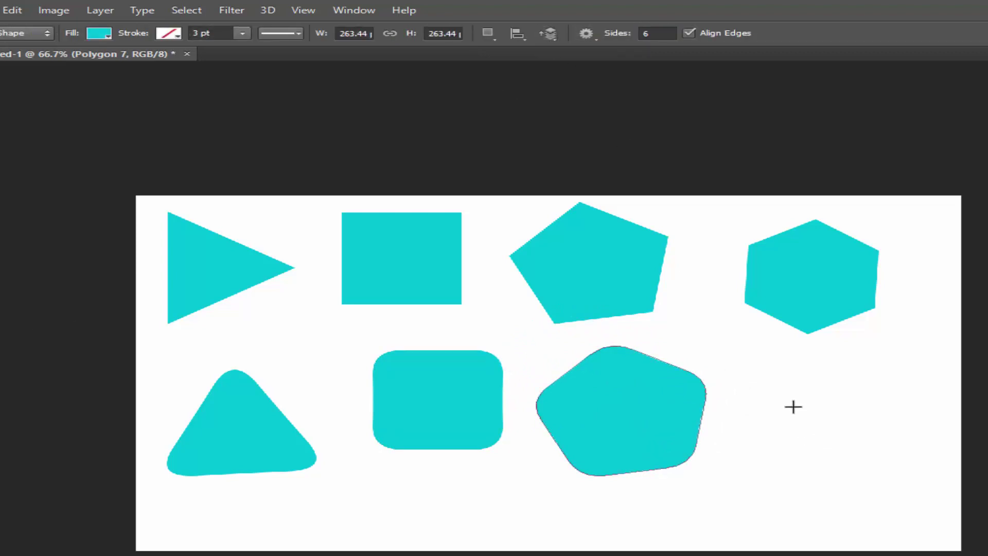
pyautogui.moveTo(792, 406); pyautogui.dragTo(882, 452)
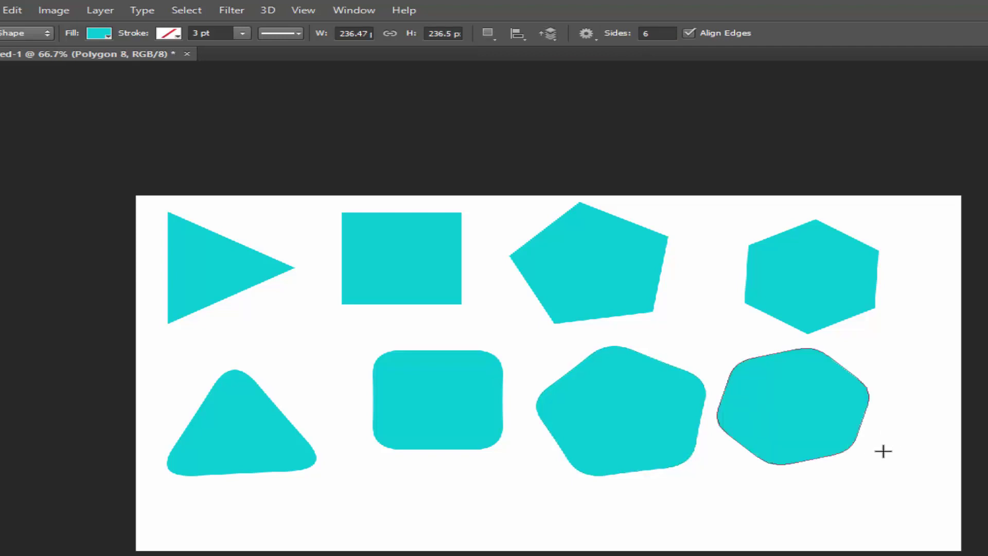
pyautogui.press('v')
pyautogui.moveTo(817, 408); pyautogui.dragTo(826, 409)
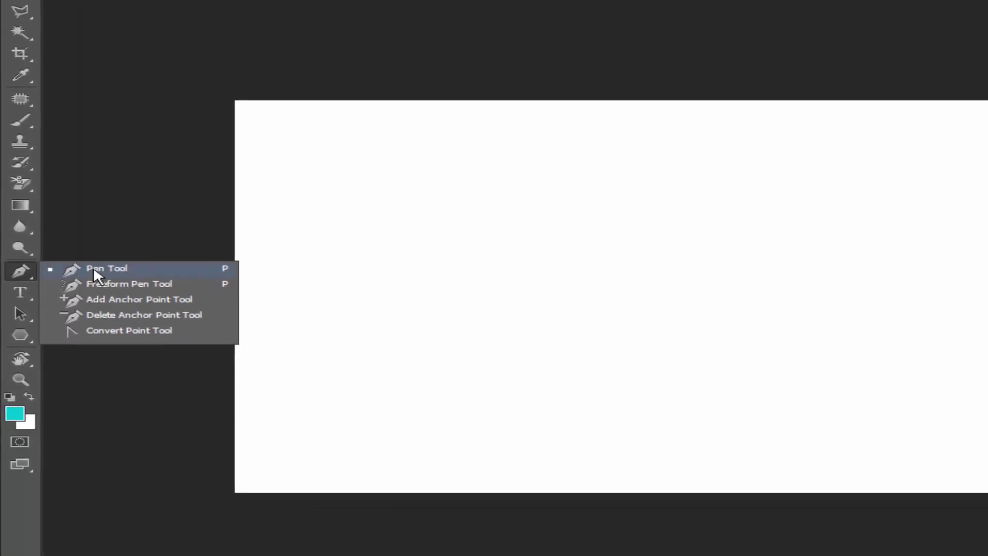
# Step: Trace the arrow-tag outline with the Pen tool: rectangular body, pointed right tip
pyautogui.click(98, 276)
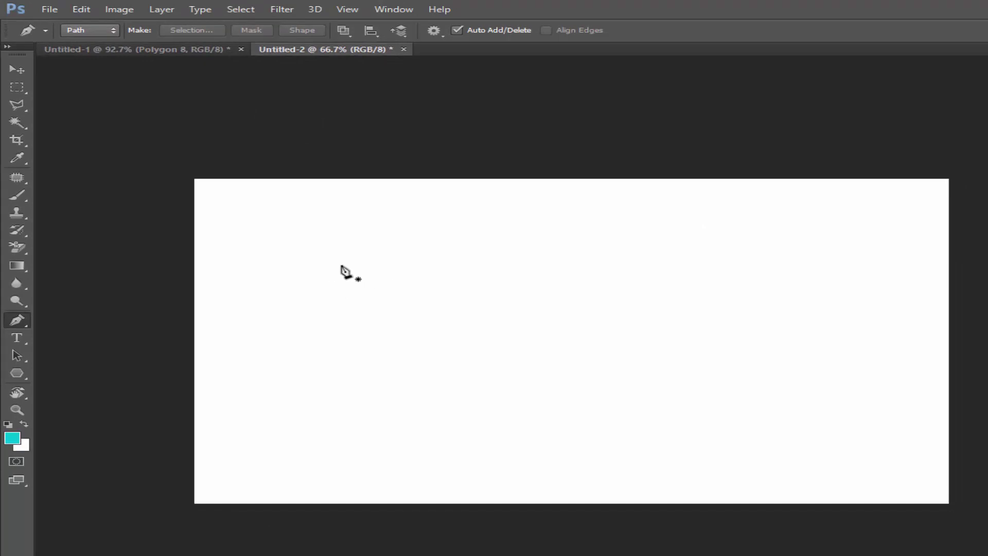
pyautogui.click(301, 275)
pyautogui.click(301, 396)
pyautogui.click(590, 397)
pyautogui.click(643, 356)
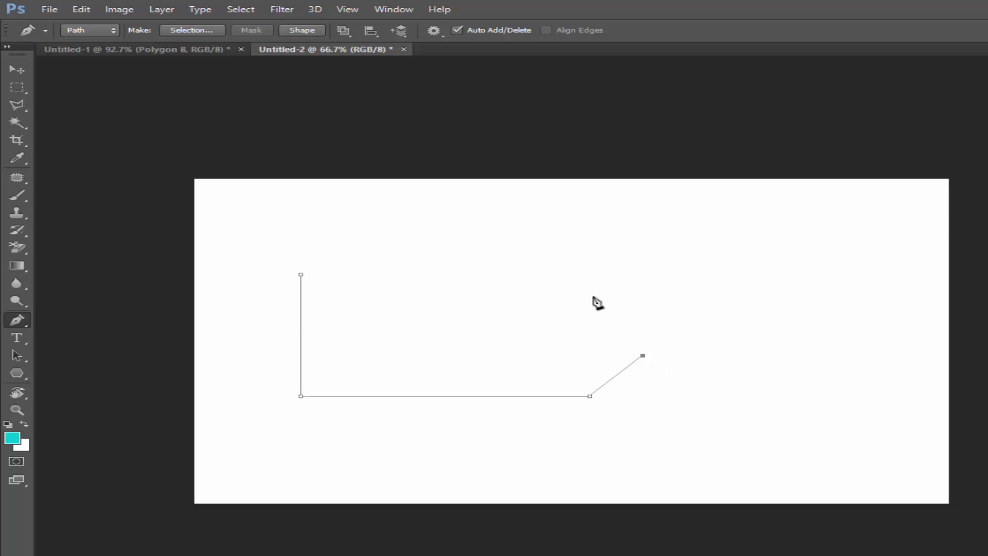
pyautogui.click(586, 312)
pyautogui.click(315, 313)
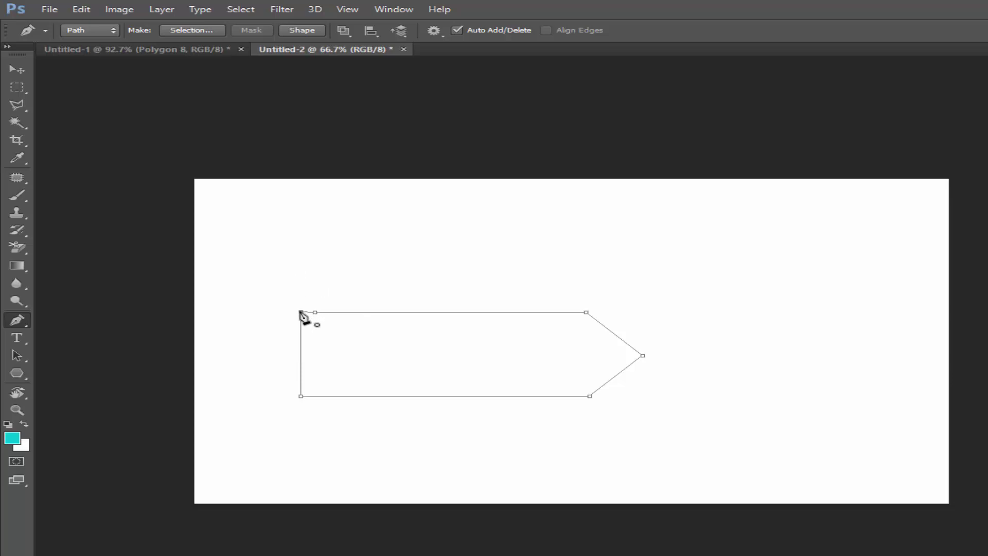
pyautogui.click(301, 313)
# Step: Close the path at its starting anchor and pull the tip anchor further right
pyautogui.click(551, 376)
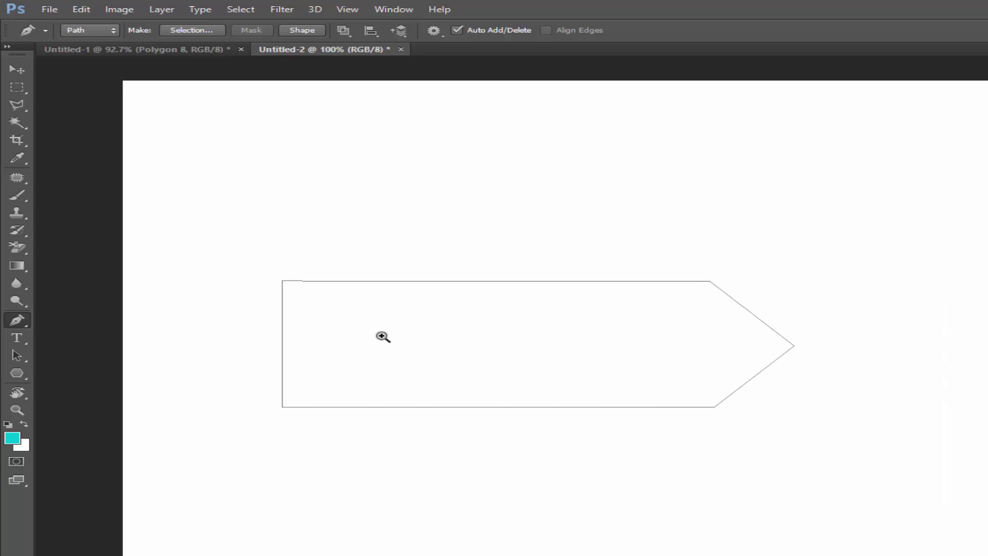
pyautogui.moveTo(252, 258)
pyautogui.mouseDown()
pyautogui.moveTo(446, 367)
pyautogui.moveTo(441, 322)
pyautogui.mouseUp()
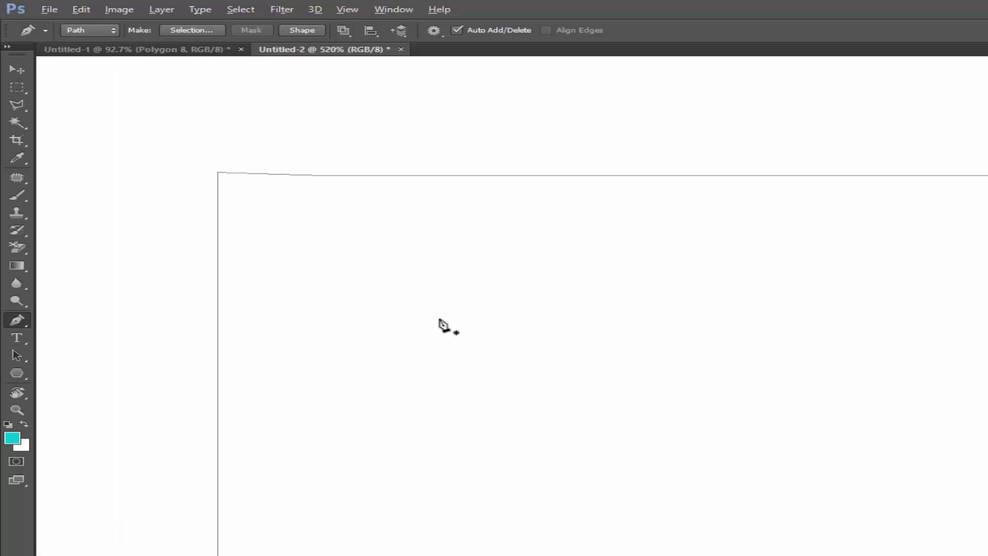
pyautogui.click(218, 173)
pyautogui.click(219, 176)
pyautogui.moveTo(764, 361); pyautogui.dragTo(533, 339)
pyautogui.hotkey('ctrl', '1')
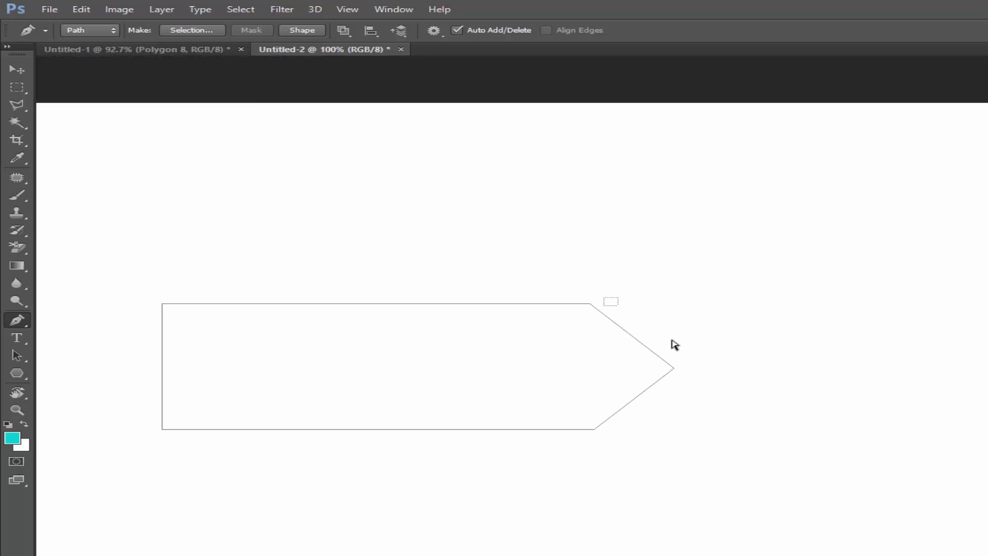
pyautogui.moveTo(672, 342); pyautogui.dragTo(728, 432)
pyautogui.moveTo(678, 370); pyautogui.dragTo(737, 364)
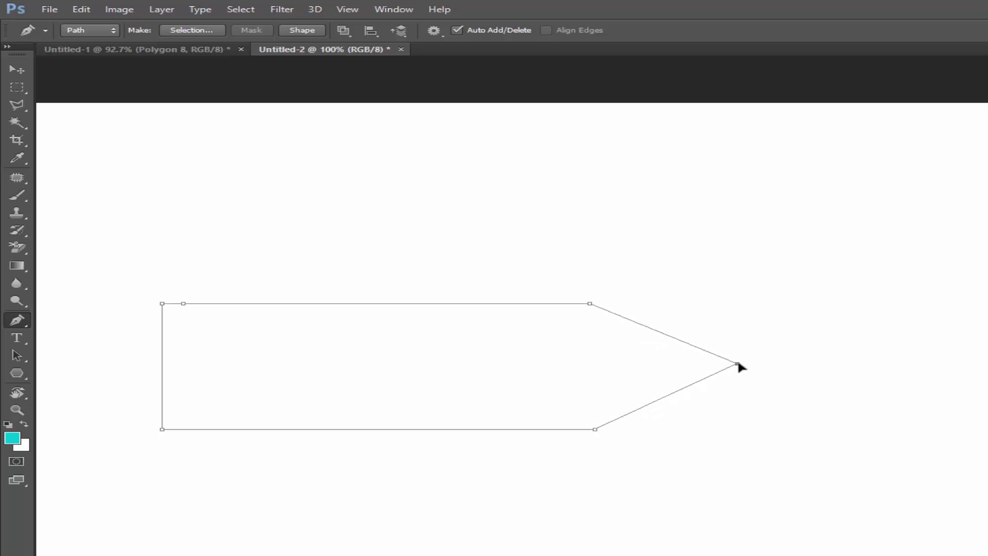
pyautogui.hotkey('ctrl', '-')
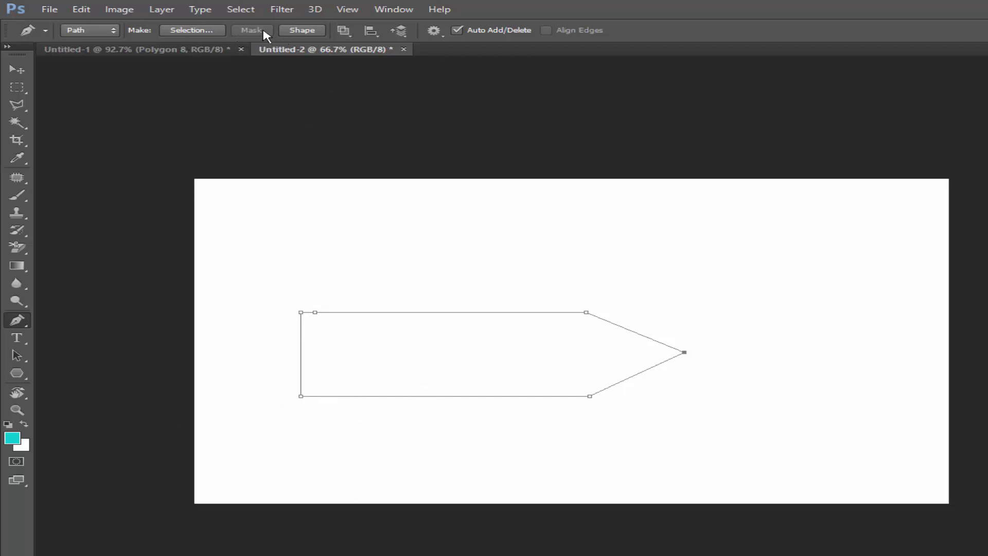
# Step: Convert the arrow-tag path into the cyan-filled shape layer Shape 1
pyautogui.click(304, 31)
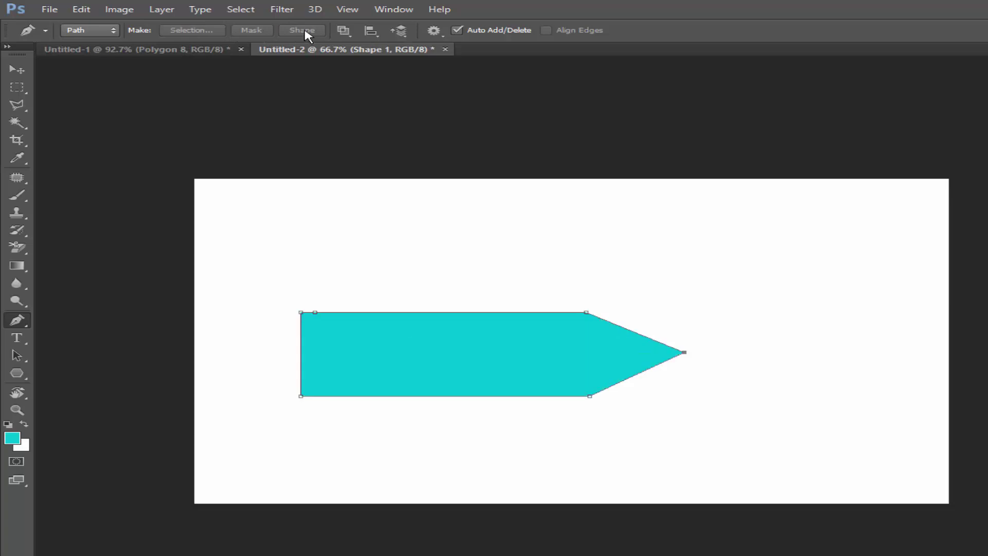
# Step: Give the arrow tag a cyan stroke about 13.04 pt wide
pyautogui.click(18, 378)
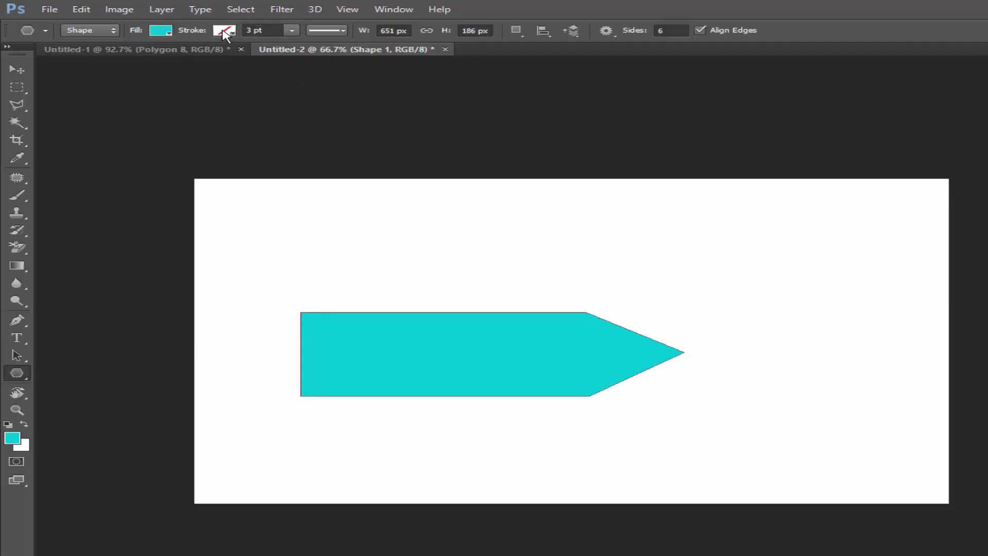
pyautogui.click(223, 30)
pyautogui.click(138, 96)
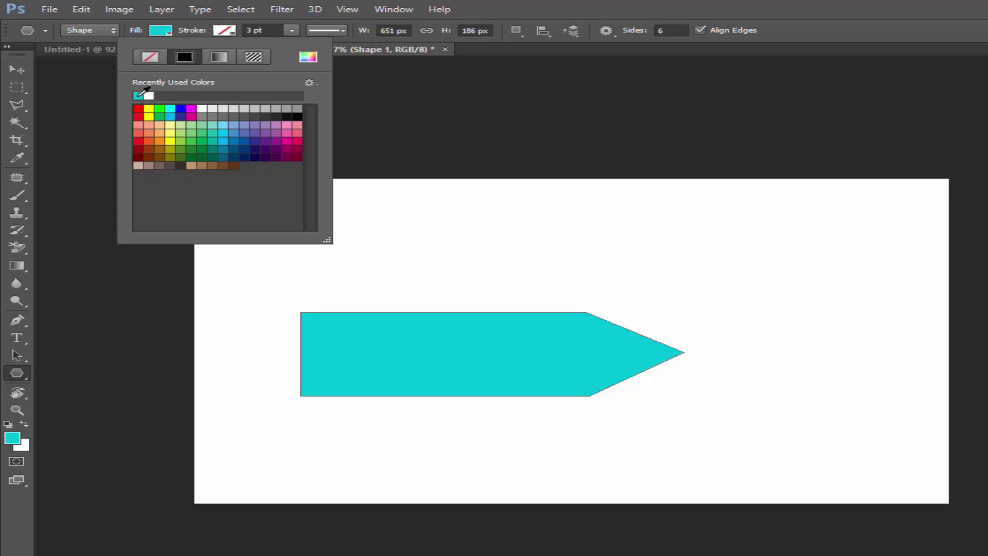
pyautogui.click(290, 32)
pyautogui.moveTo(298, 45); pyautogui.dragTo(309, 49)
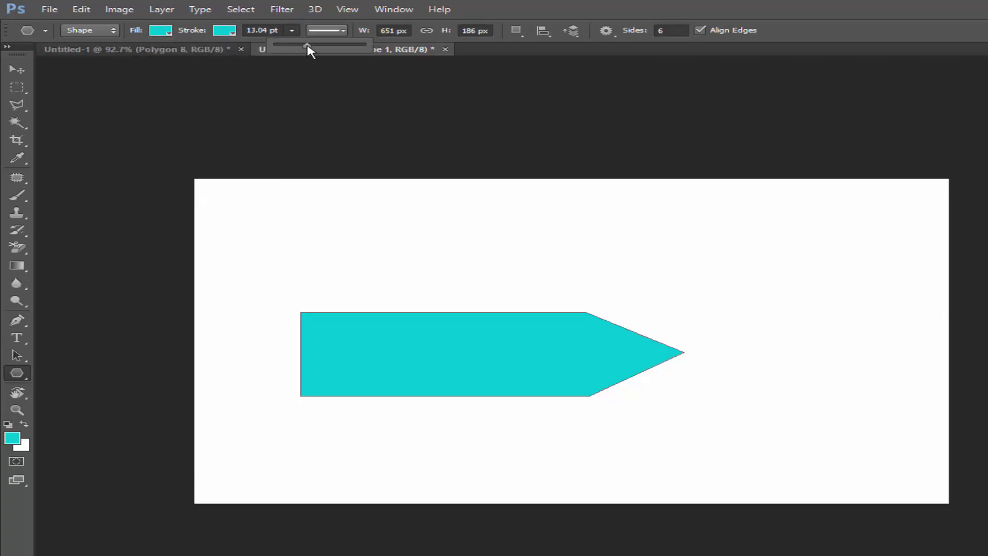
# Step: Set the stroke alignment to outside and the corners to round in Stroke Options
pyautogui.click(336, 33)
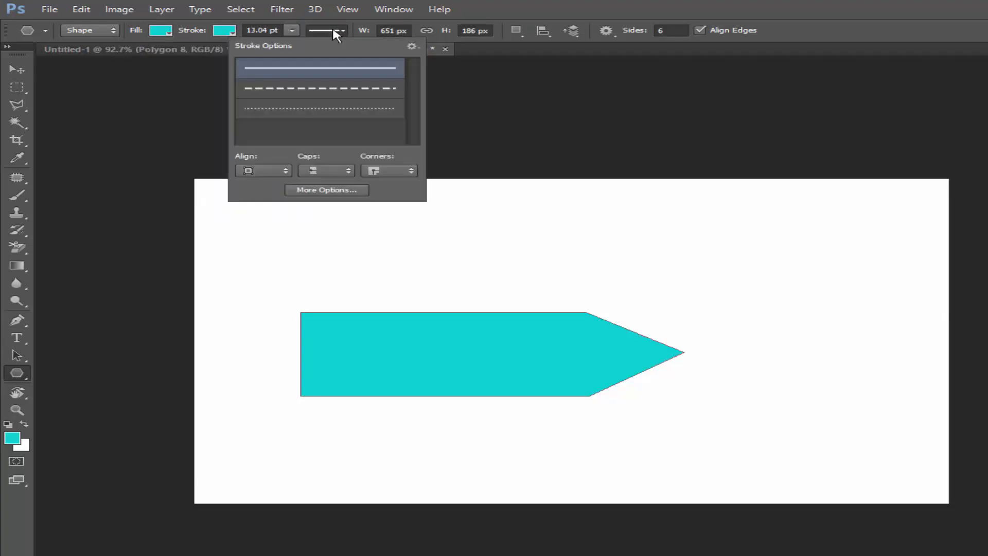
pyautogui.click(262, 172)
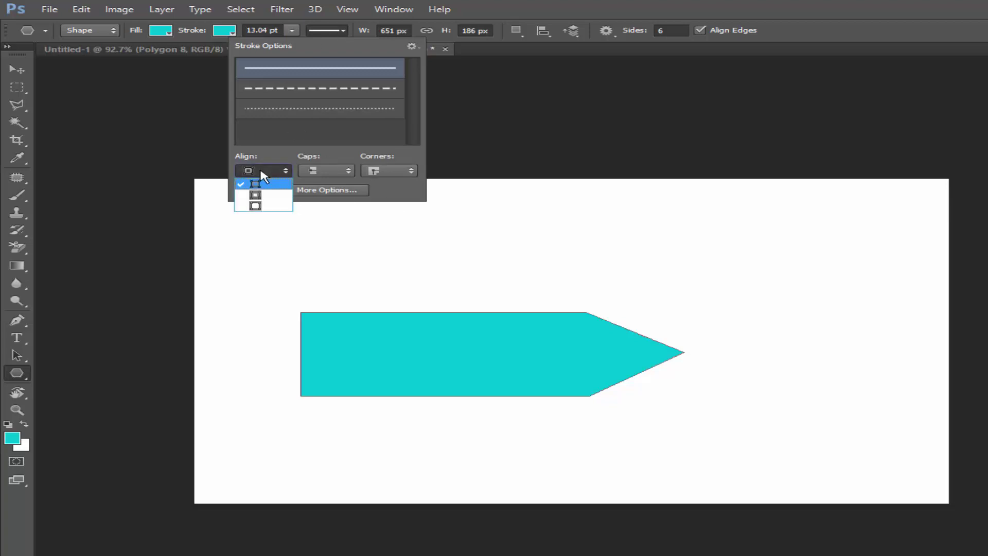
pyautogui.click(255, 205)
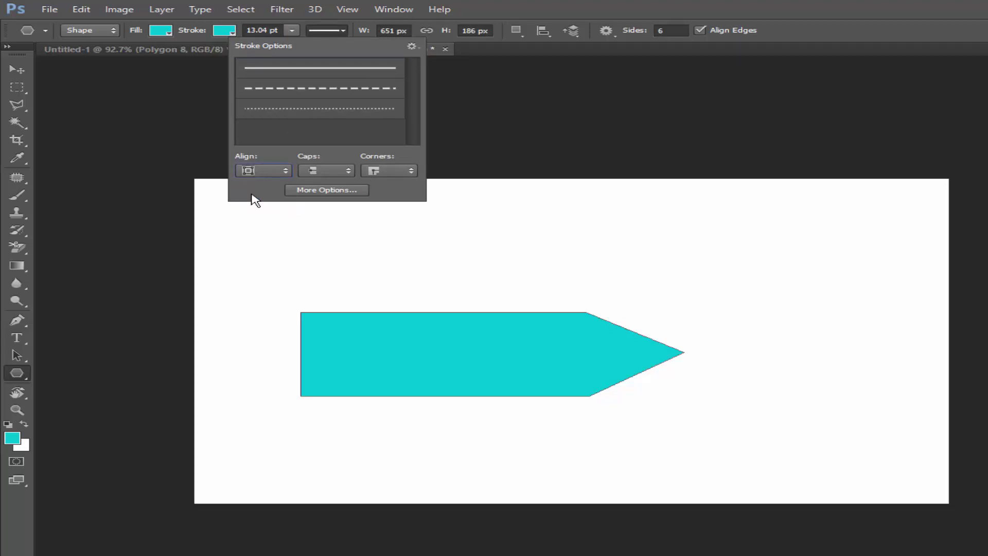
pyautogui.click(393, 172)
pyautogui.click(385, 194)
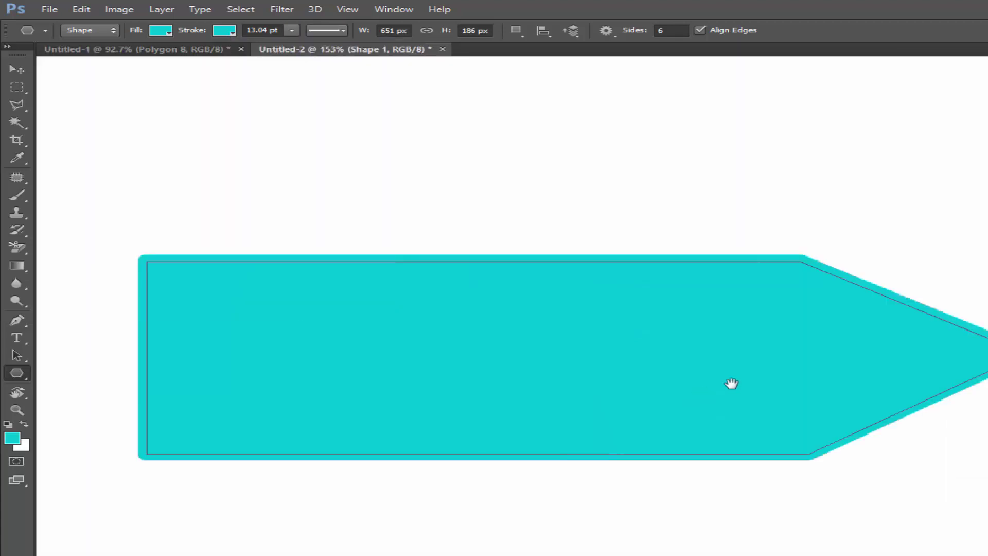
# Step: Recheck the tip, trying other corner and alignment styles before settling on round corners
pyautogui.moveTo(732, 383); pyautogui.dragTo(618, 396)
pyautogui.click(329, 31)
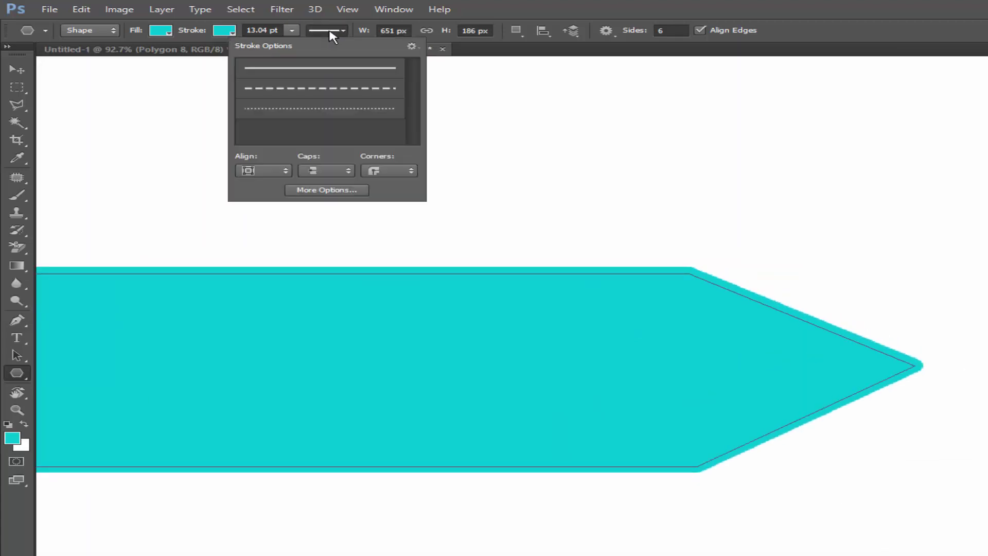
pyautogui.click(390, 171)
pyautogui.click(393, 206)
pyautogui.click(391, 172)
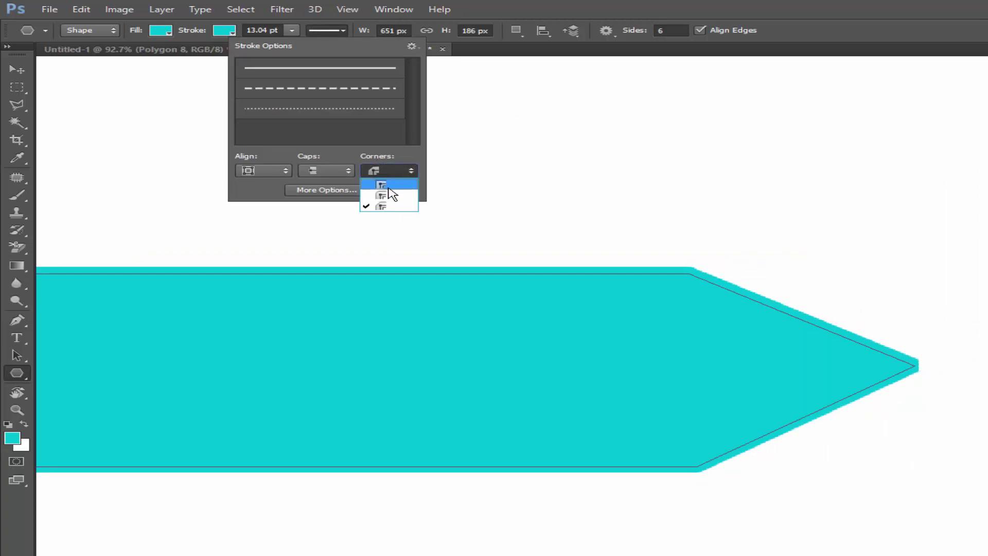
pyautogui.click(390, 196)
pyautogui.click(263, 171)
pyautogui.click(262, 207)
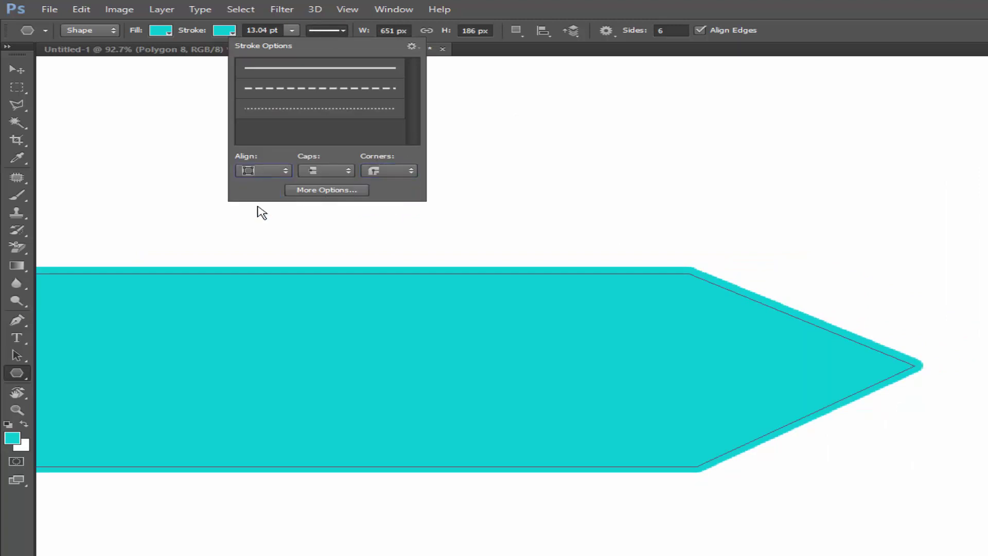
pyautogui.click(17, 70)
# Step: Zoom out and drag the arrow tag right and down toward the canvas centre
pyautogui.hotkey('ctrl', '-')
pyautogui.hotkey('ctrl', '-')
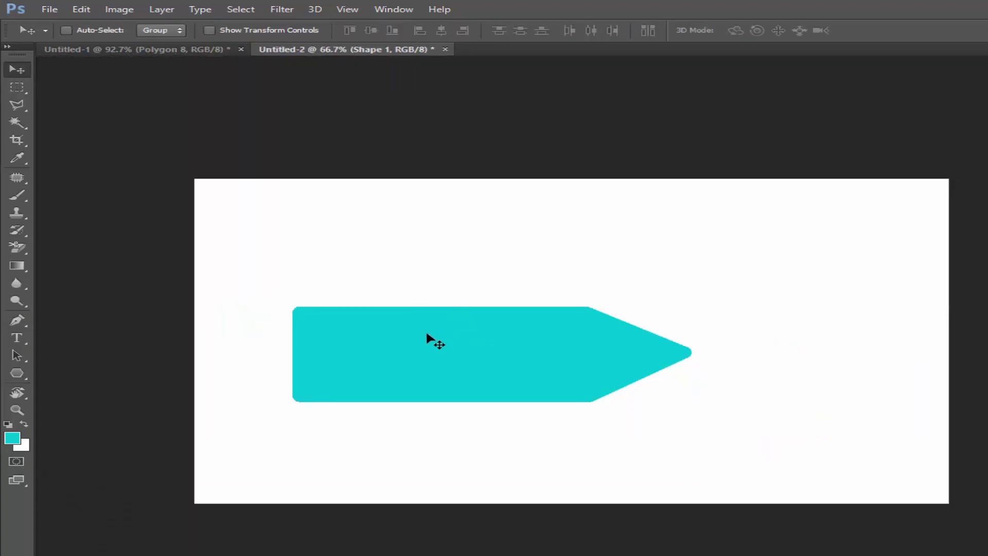
pyautogui.moveTo(426, 334); pyautogui.dragTo(498, 343)
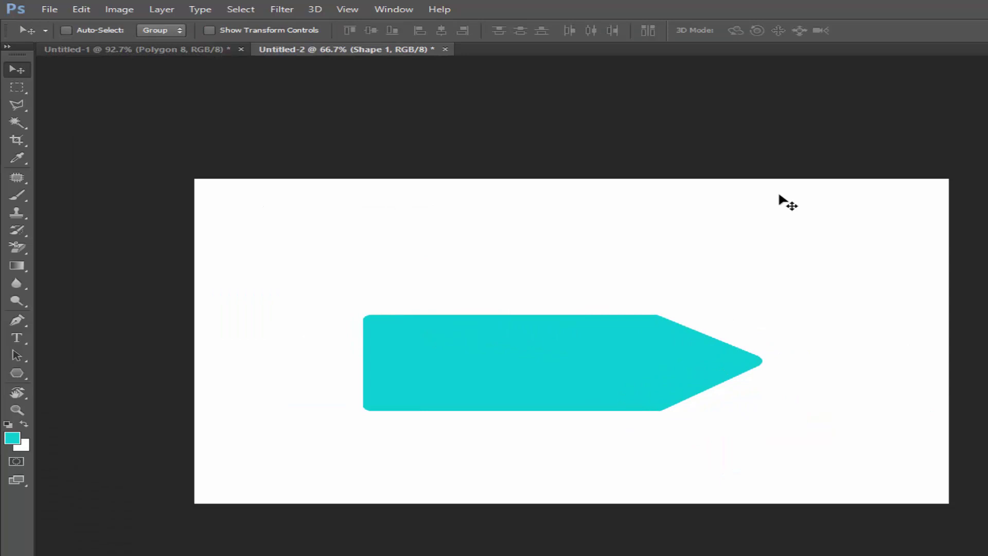